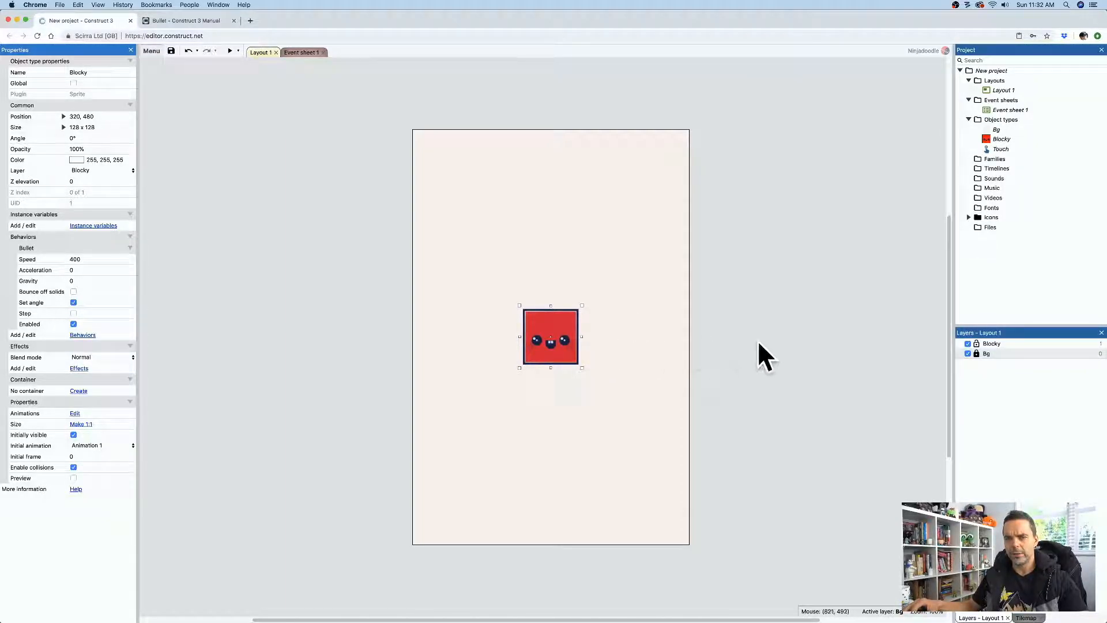
Preview the layout to check Blocky's Bullet movement, and close the preview
left_click(230, 51)
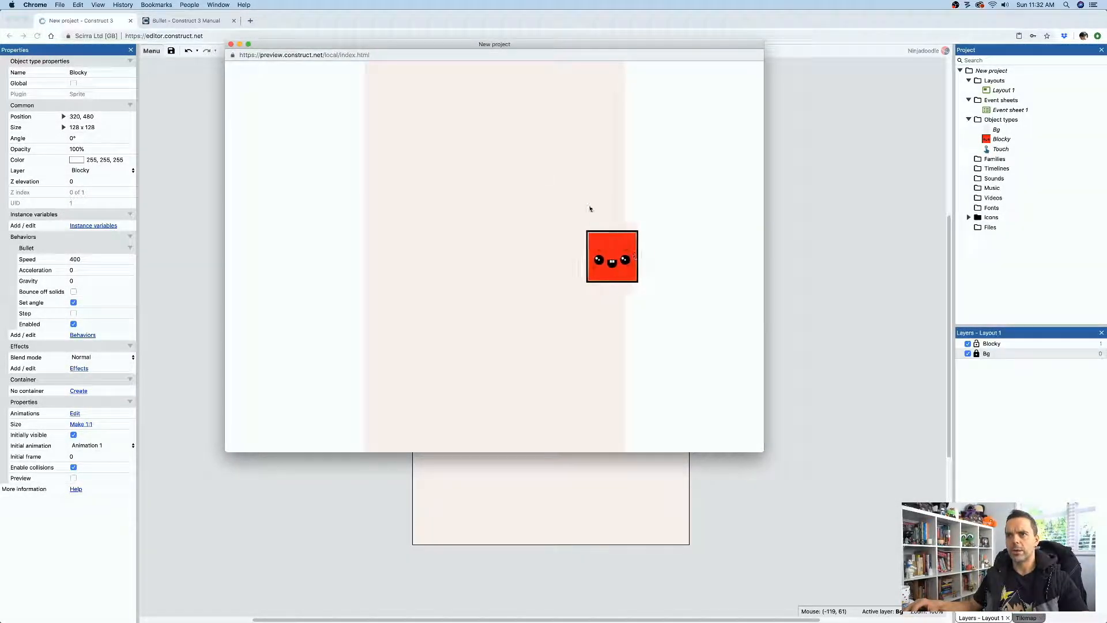
left_click(230, 45)
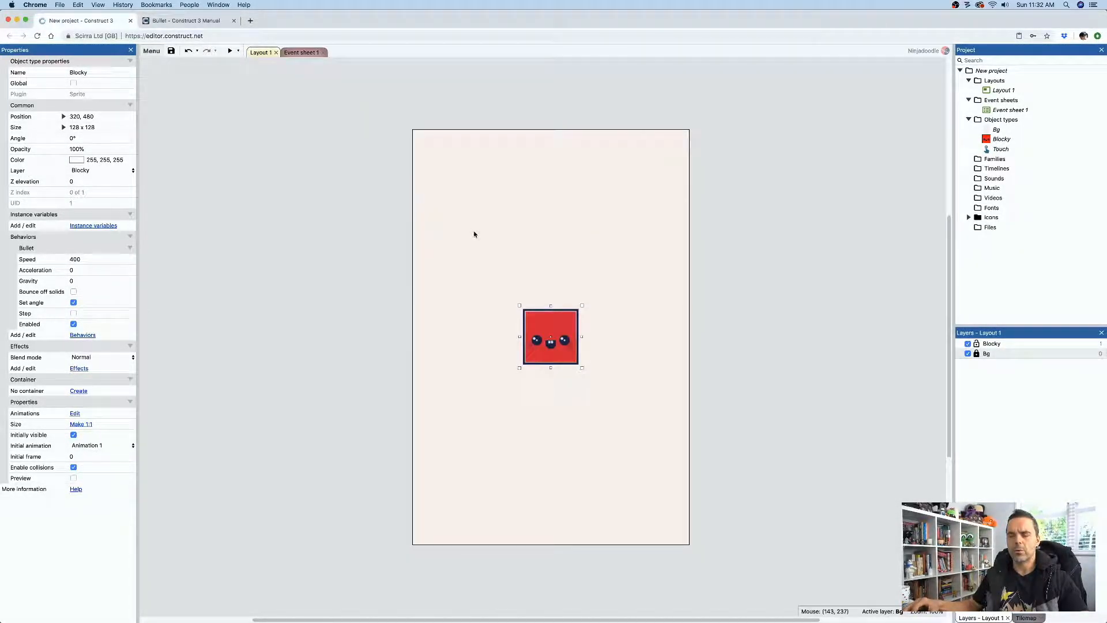
Set Blocky's Bullet speed to -400 and preview its reversed movement
left_click(72, 260)
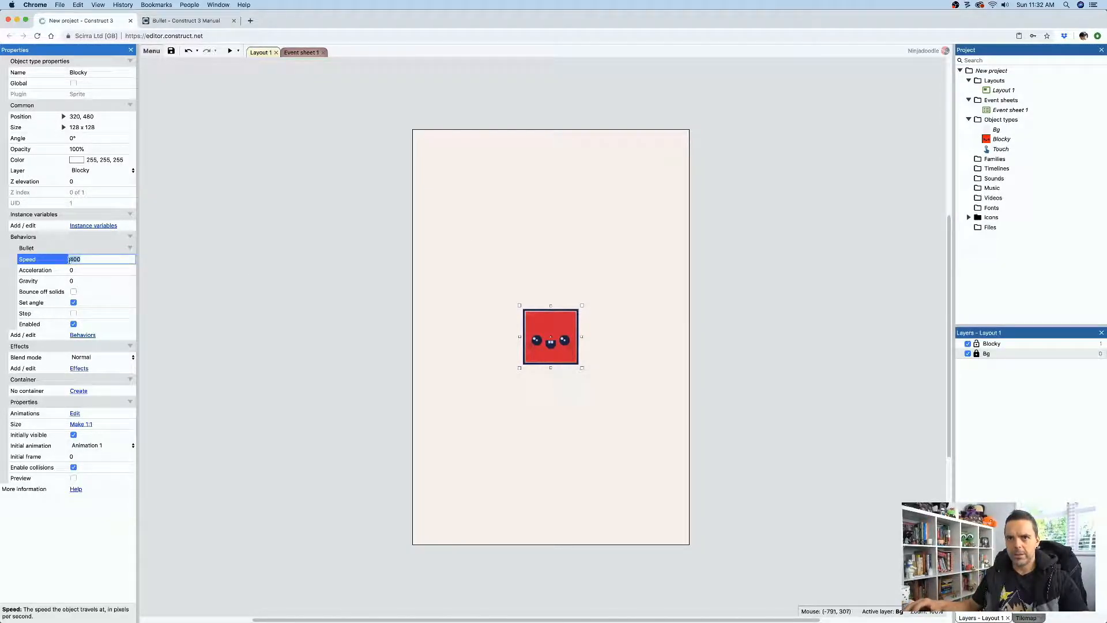
left_click(69, 261)
type("-")
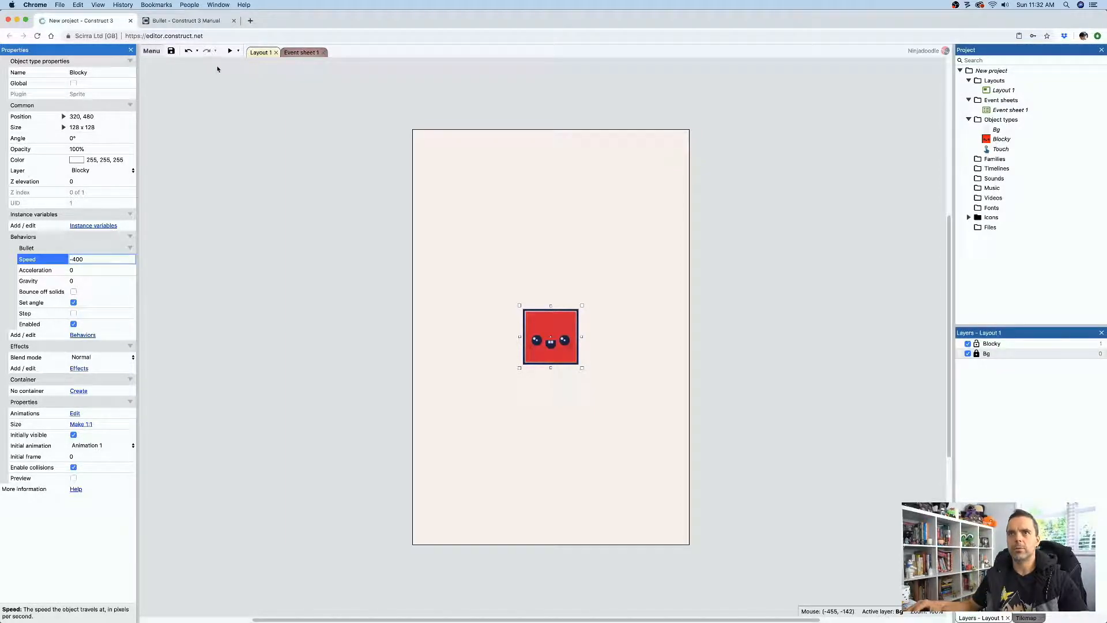
left_click(229, 51)
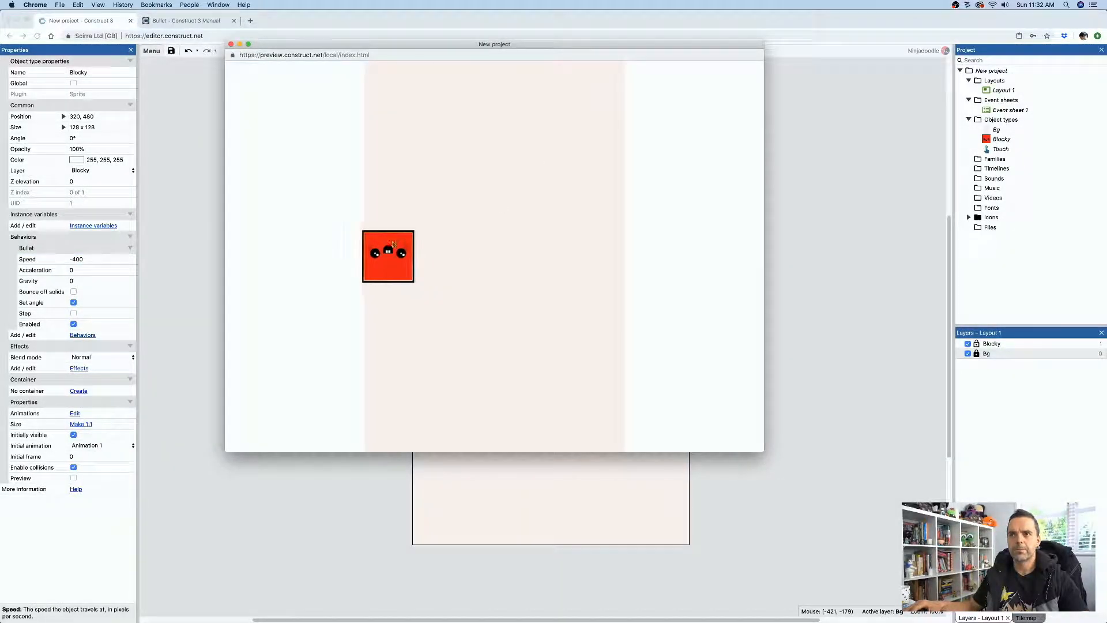
left_click(231, 44)
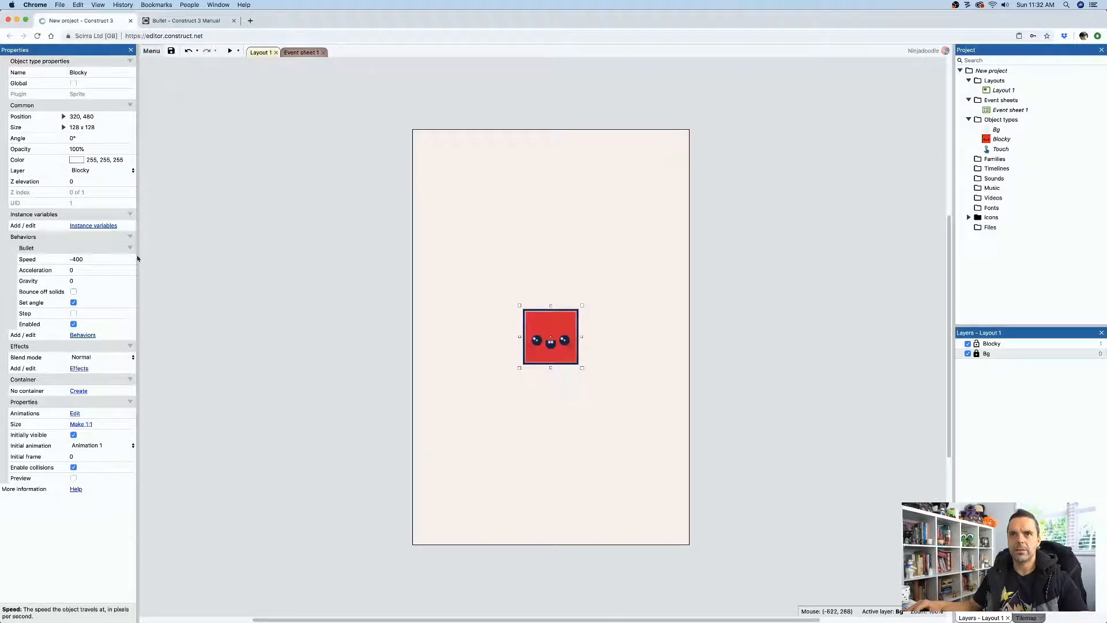
Disable the Set angle option of Blocky's Bullet behavior and preview the layout
left_click(73, 302)
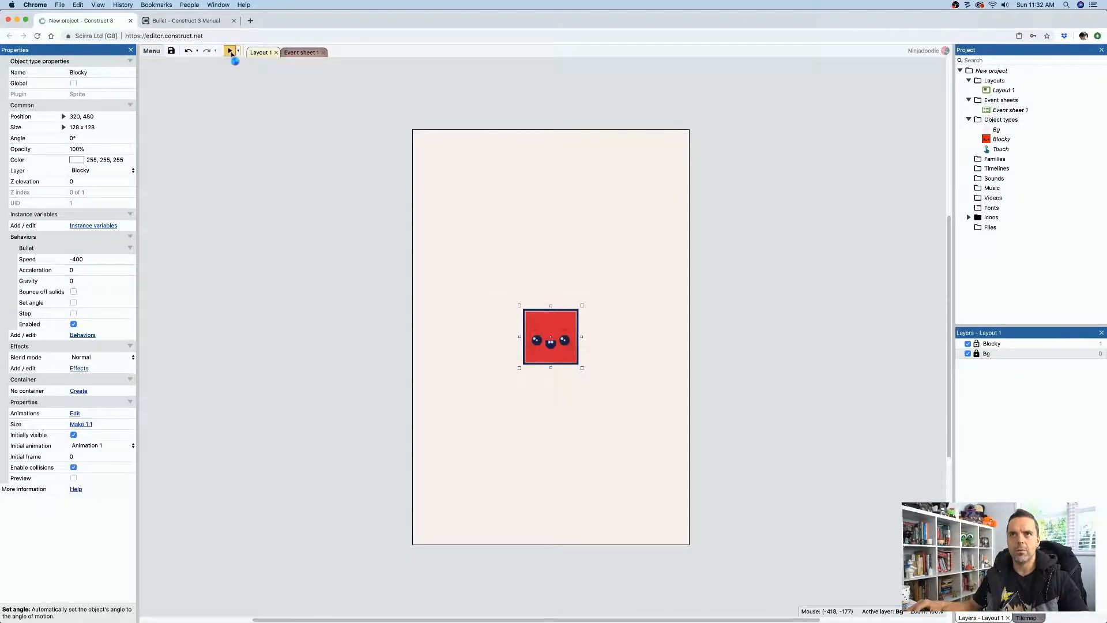
left_click(230, 50)
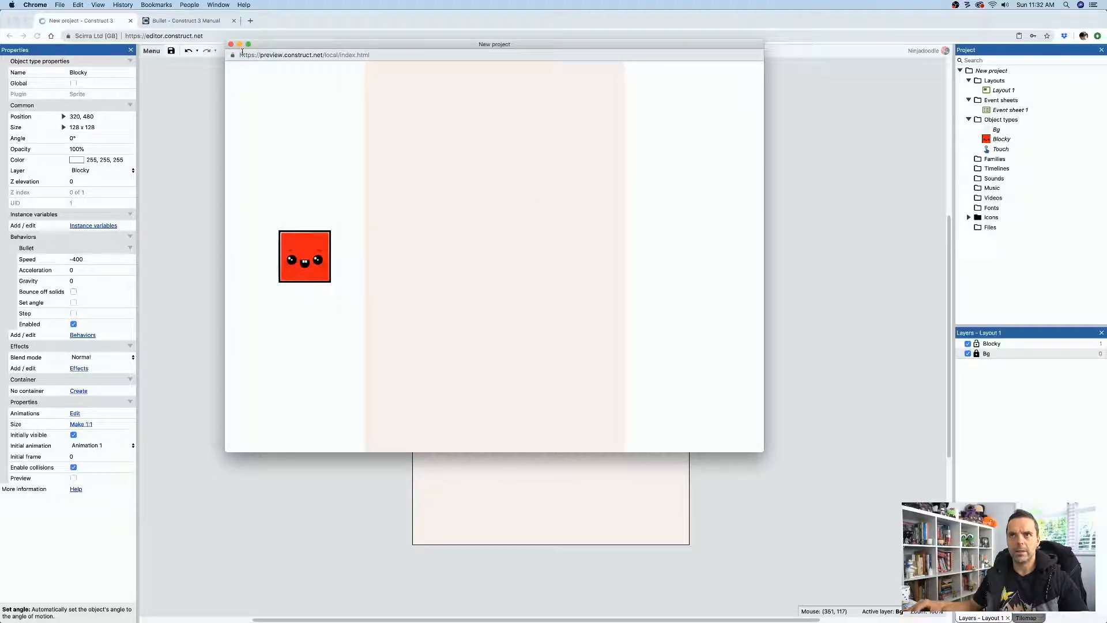
left_click(231, 45)
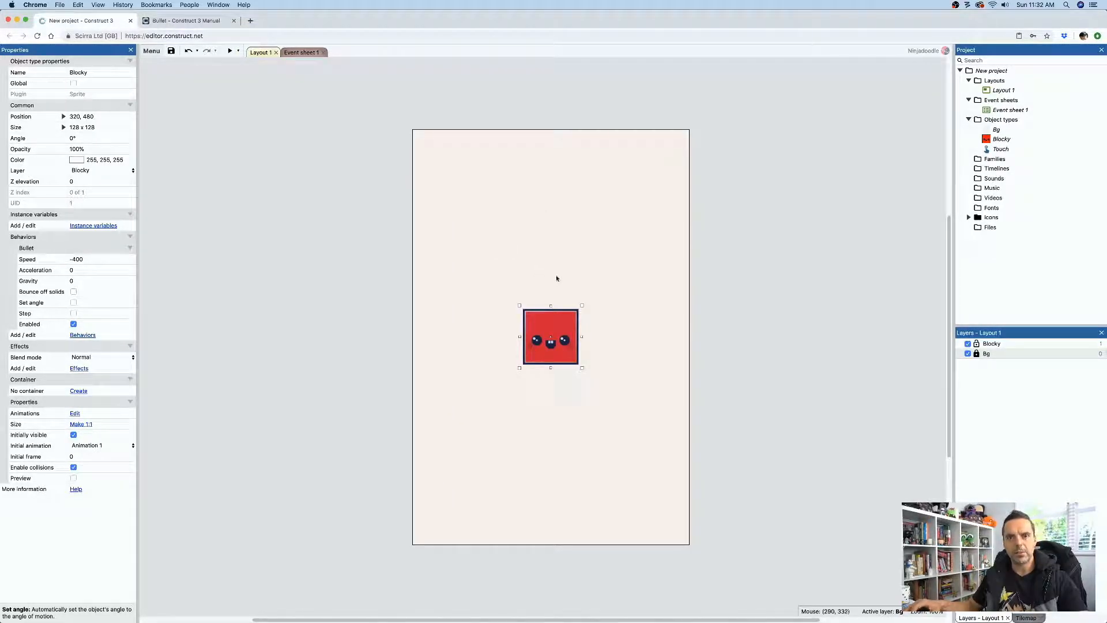
Rotate both frames of Blocky's animation 90° clockwise and close the animations editor
double_click(570, 322)
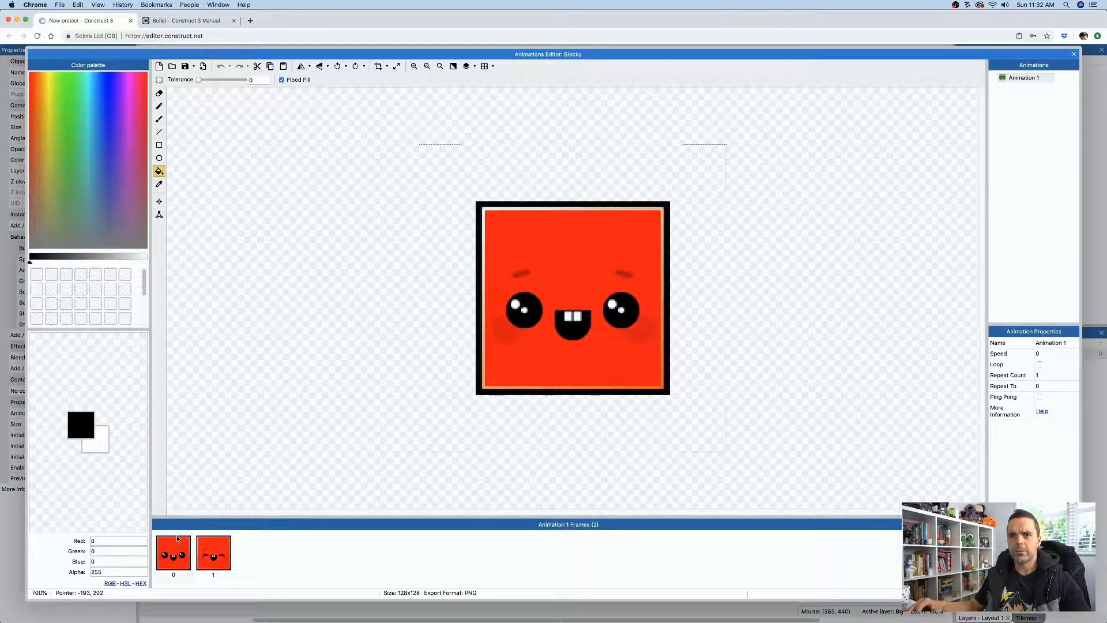
left_click(173, 553)
left_click(355, 66)
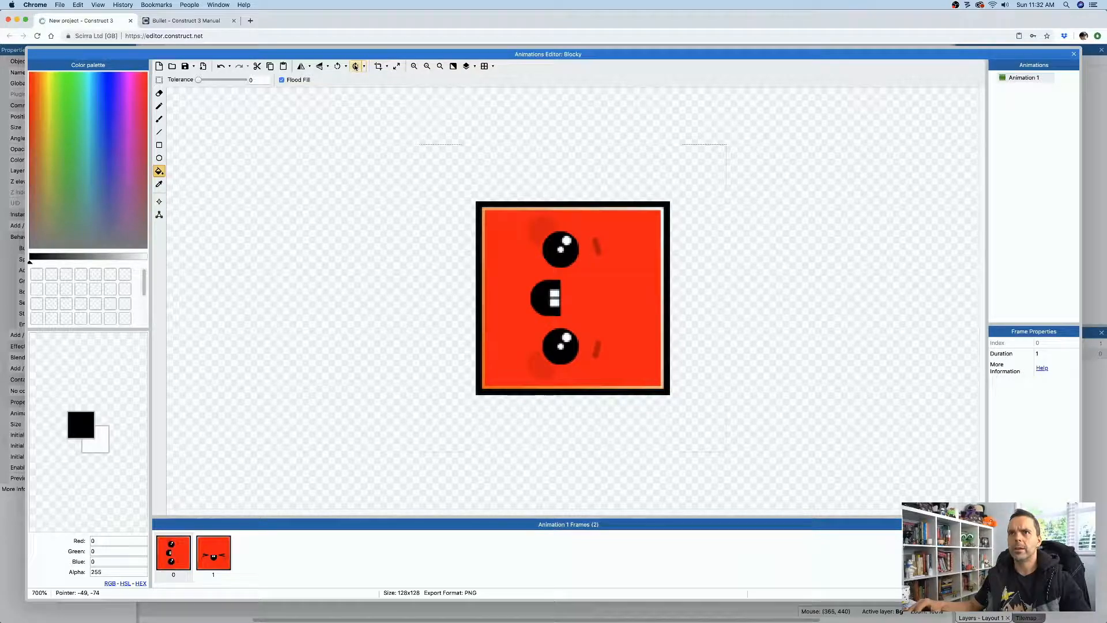
key("Right")
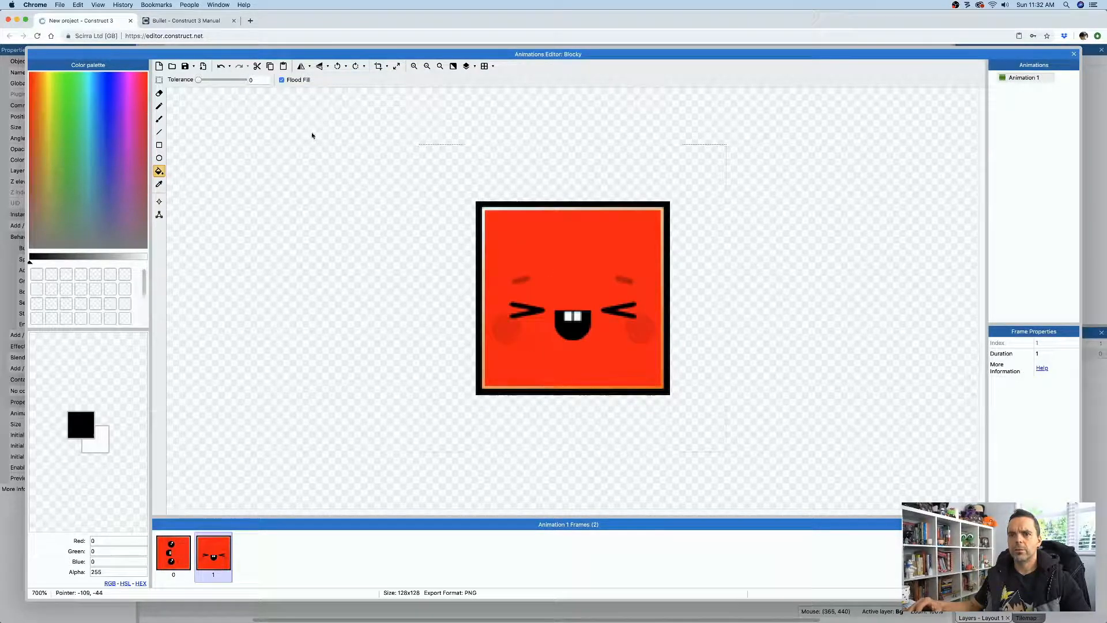
left_click(356, 66)
left_click(1074, 55)
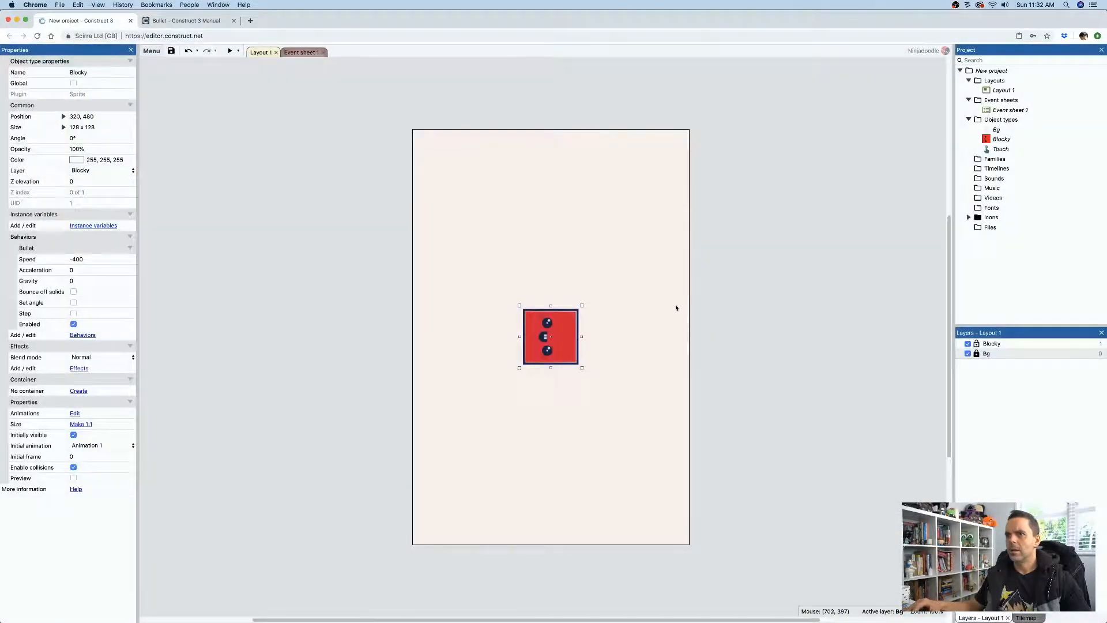
Try rotating Blocky on the layout between 0° and 270°, ending at 270° with its face upright
left_click_drag(585, 305, 521, 303)
left_click(629, 308)
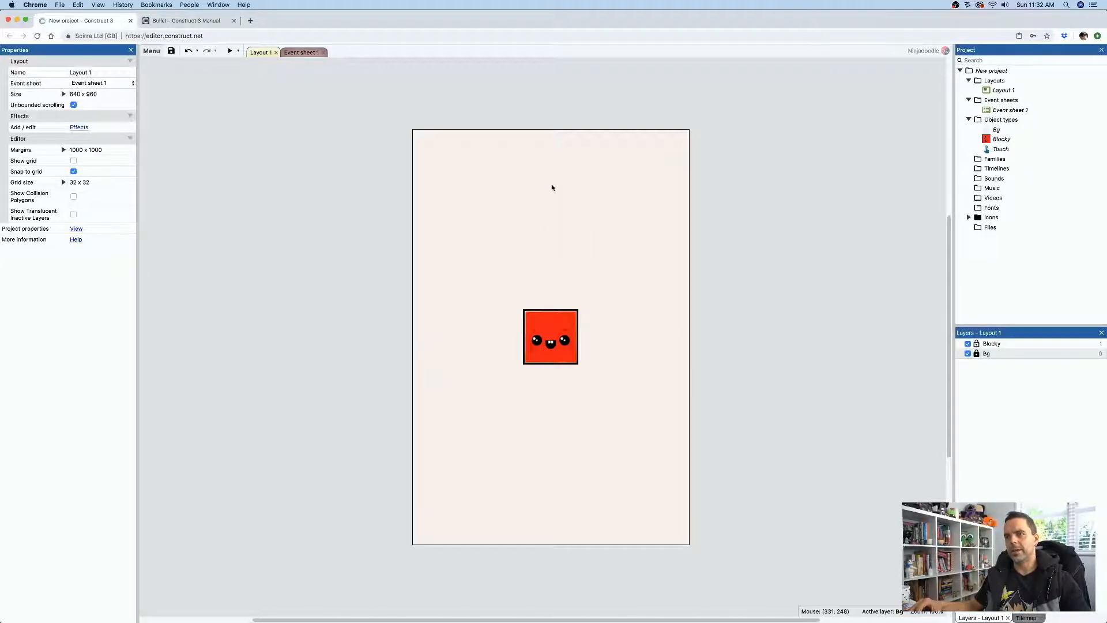
left_click(562, 311)
left_click_drag(583, 306, 574, 362)
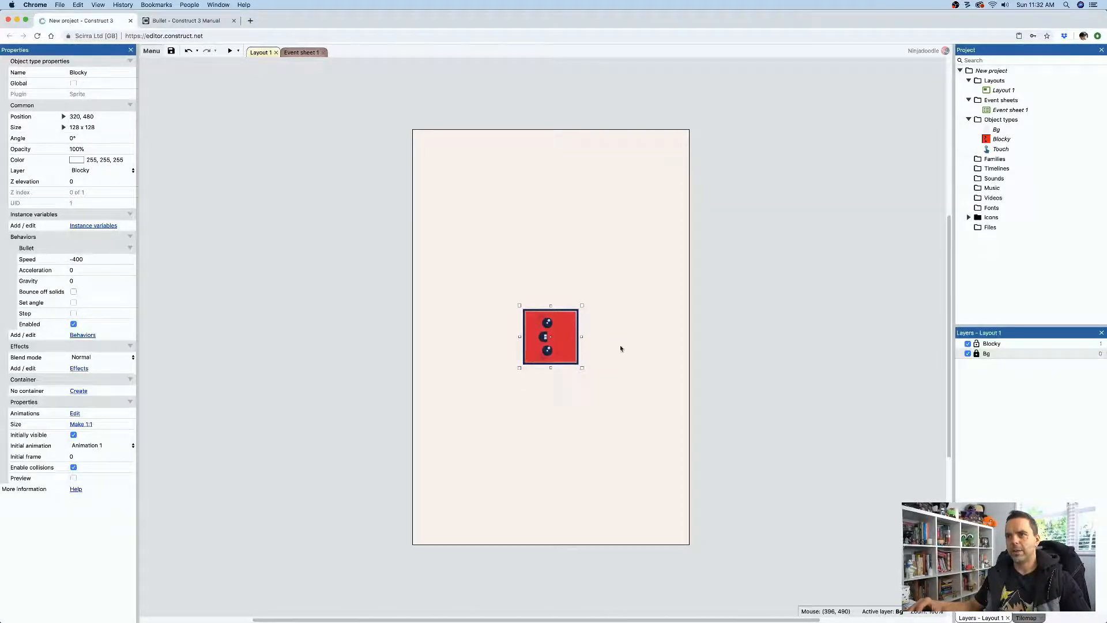
mouse_move(586, 371)
left_mouse_down()
mouse_move(593, 327)
mouse_move(579, 307)
mouse_move(570, 370)
mouse_move(577, 362)
left_mouse_up()
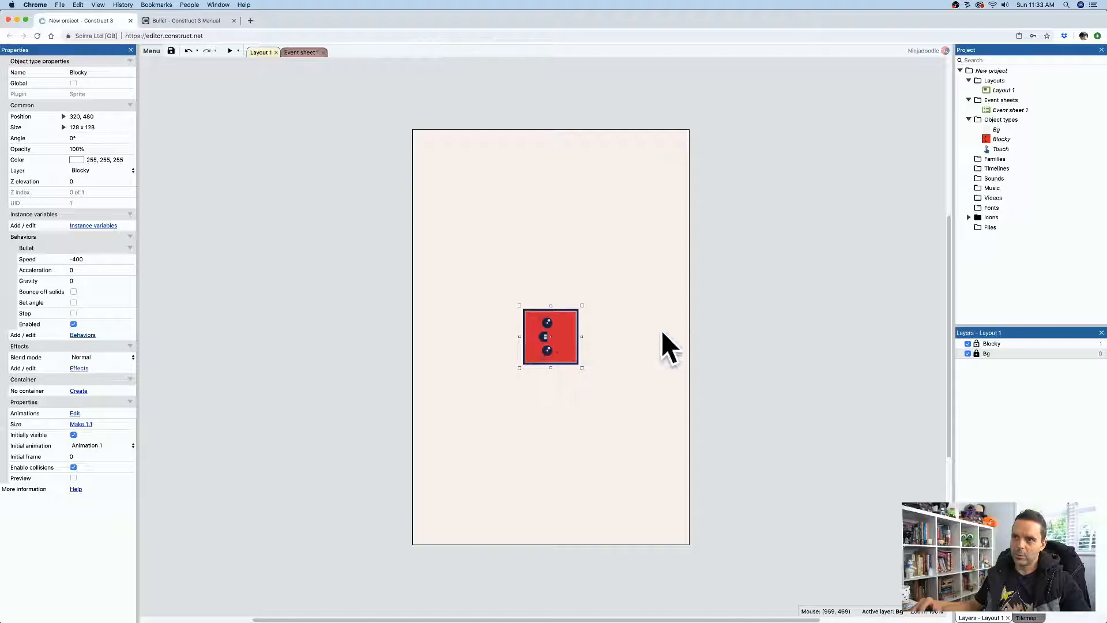
left_click_drag(585, 370, 576, 310)
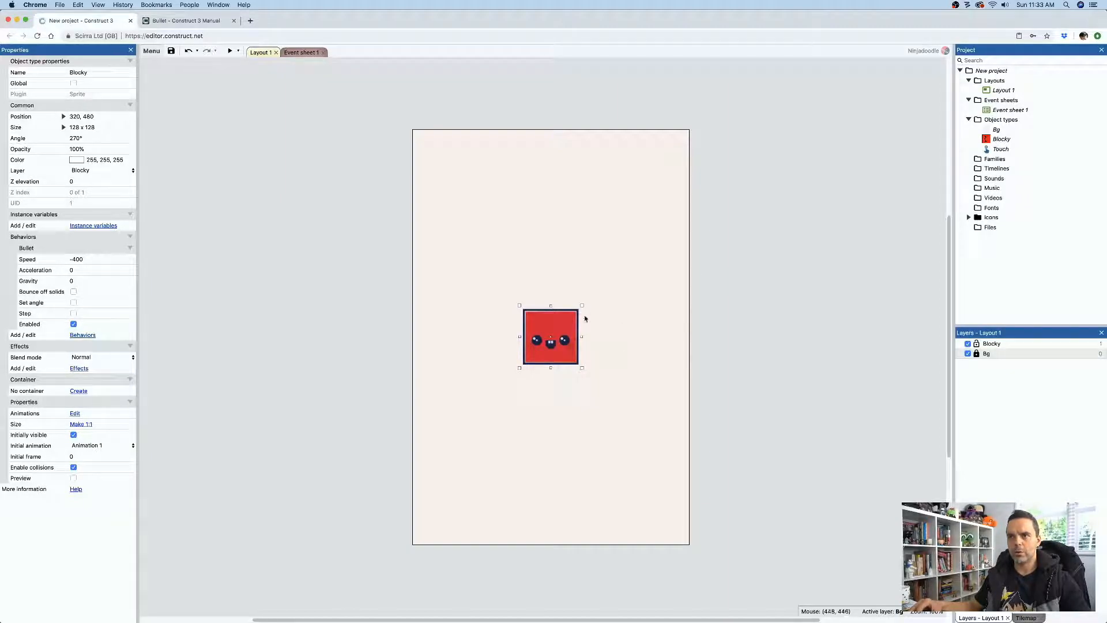
left_click(618, 331)
left_click(551, 336)
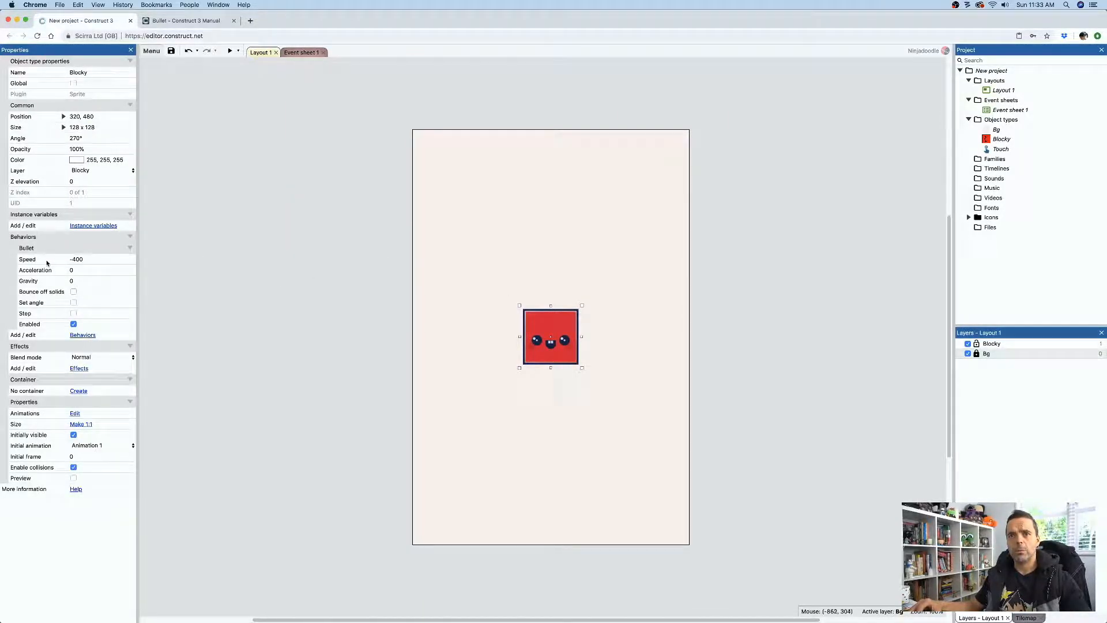
Set Blocky's Bullet speed to 400 and preview its movement
left_click(71, 259)
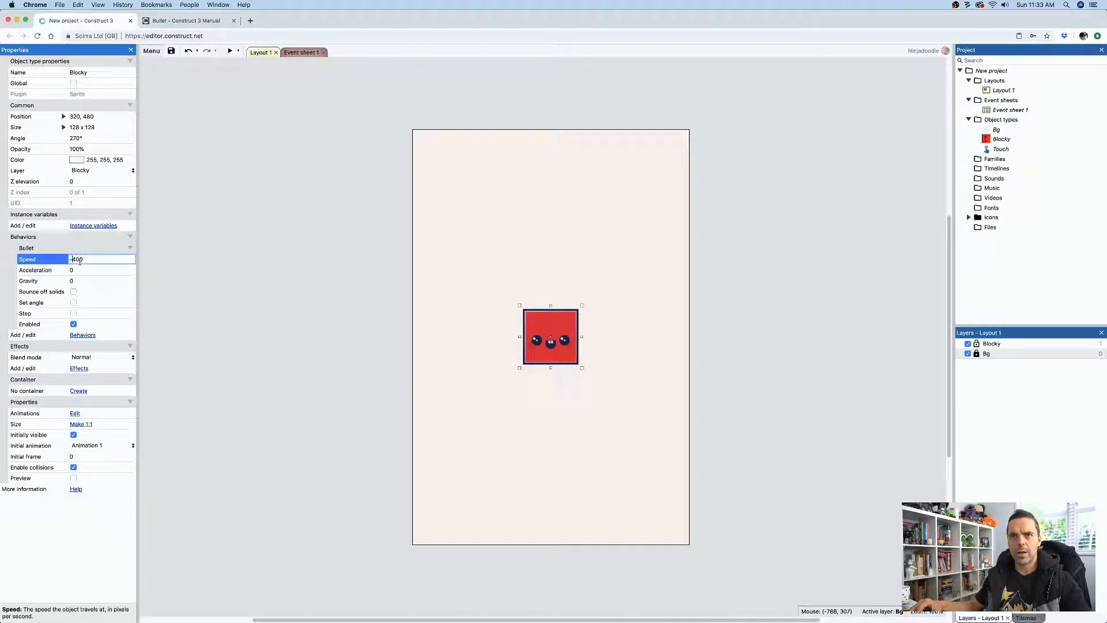
key("BackSpace")
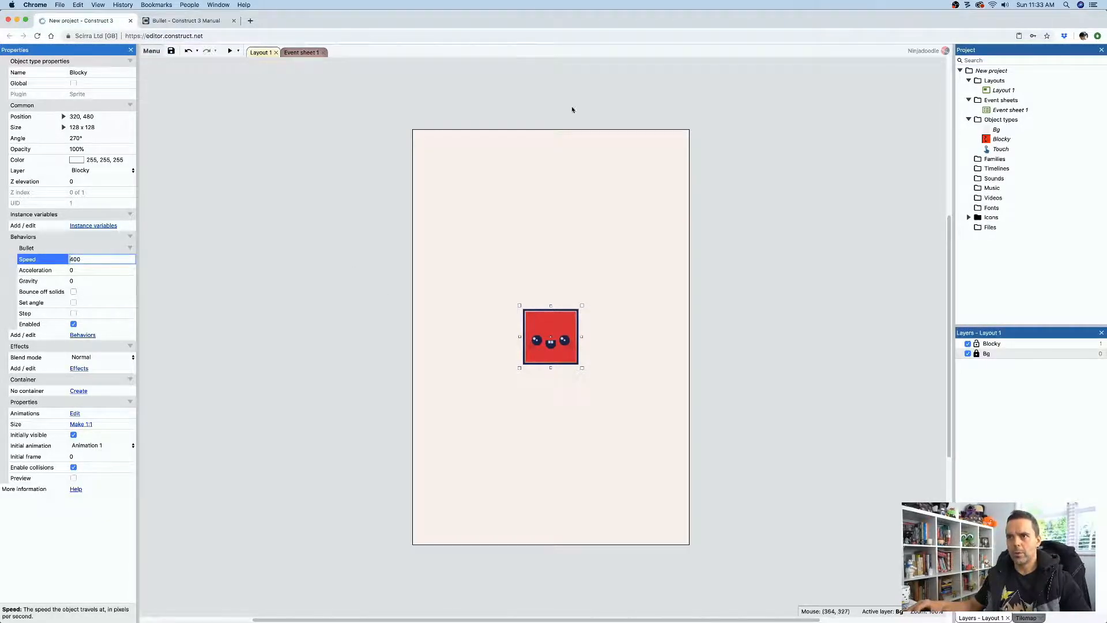
left_click(230, 50)
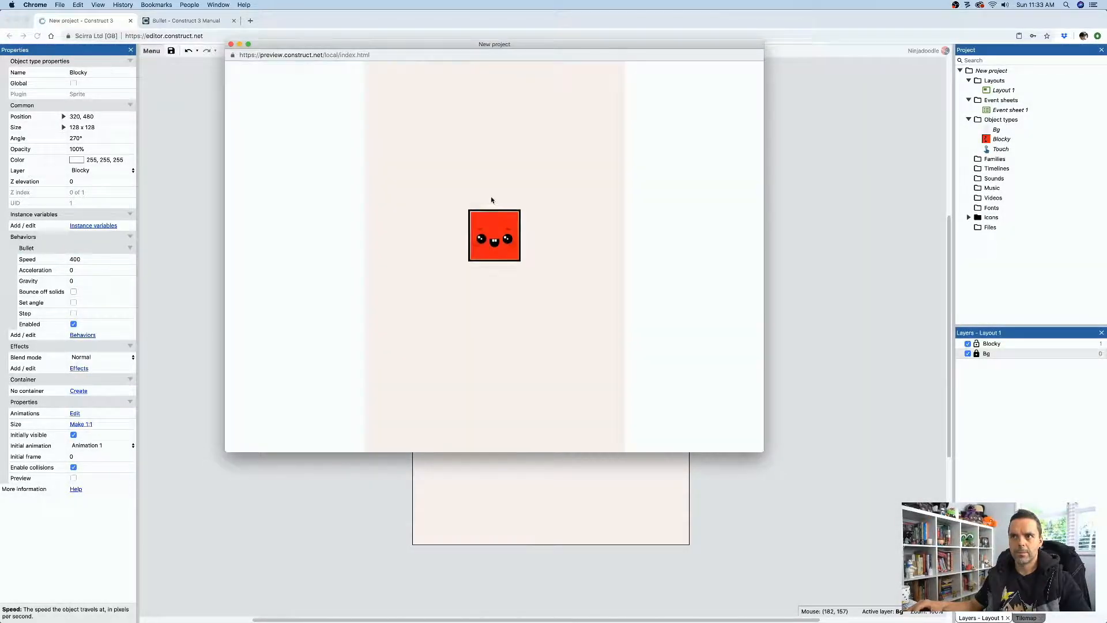
left_click(231, 44)
Rotate Blocky back to 0° on the layout and preview its movement
left_click_drag(587, 306, 598, 387)
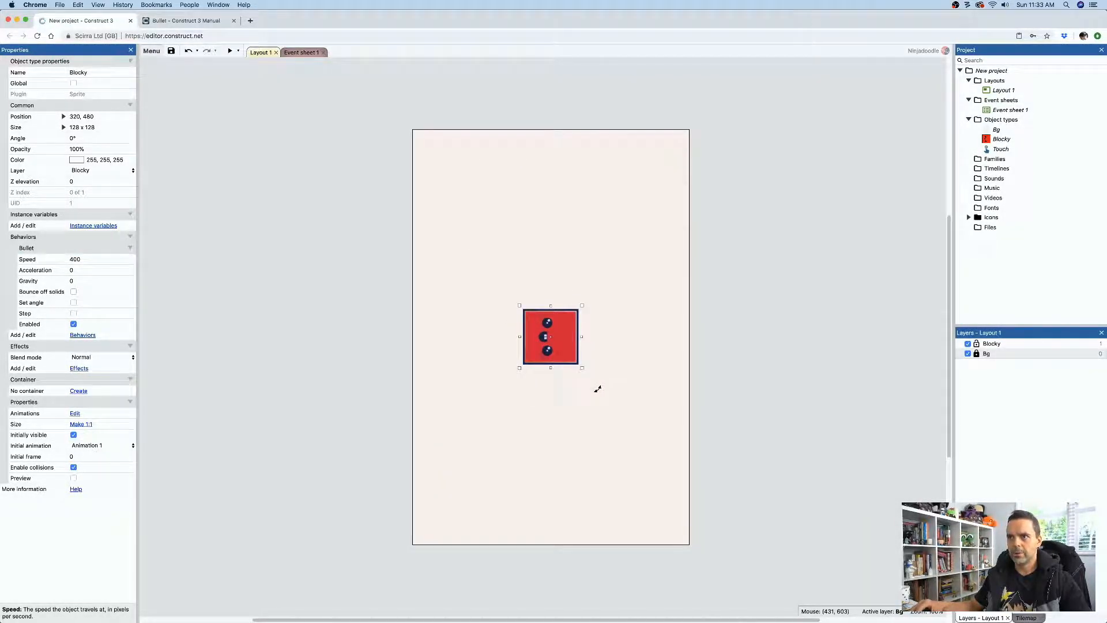
left_click(229, 52)
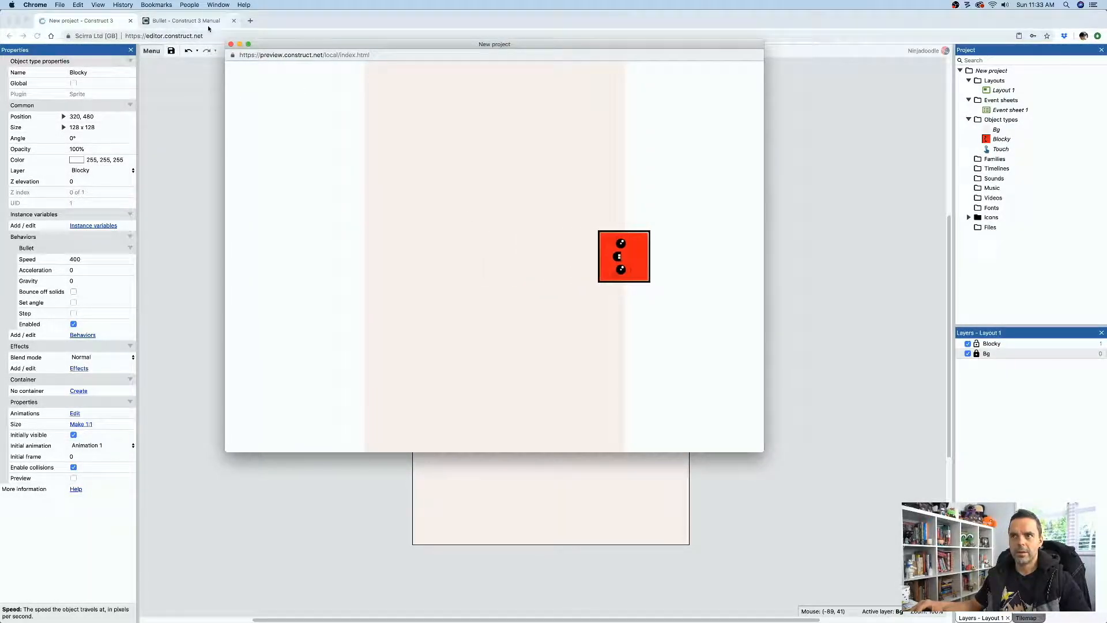
left_click(231, 44)
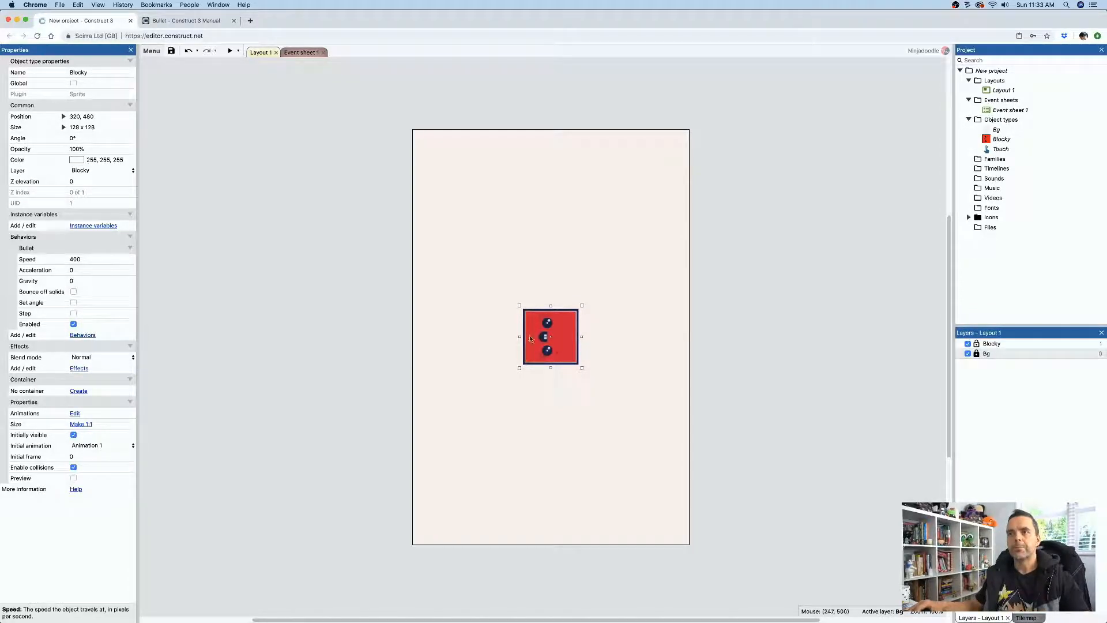
Move Blocky to position 96, 480 and test its Bullet movement with gravity set to 100
left_click_drag(548, 333, 452, 334)
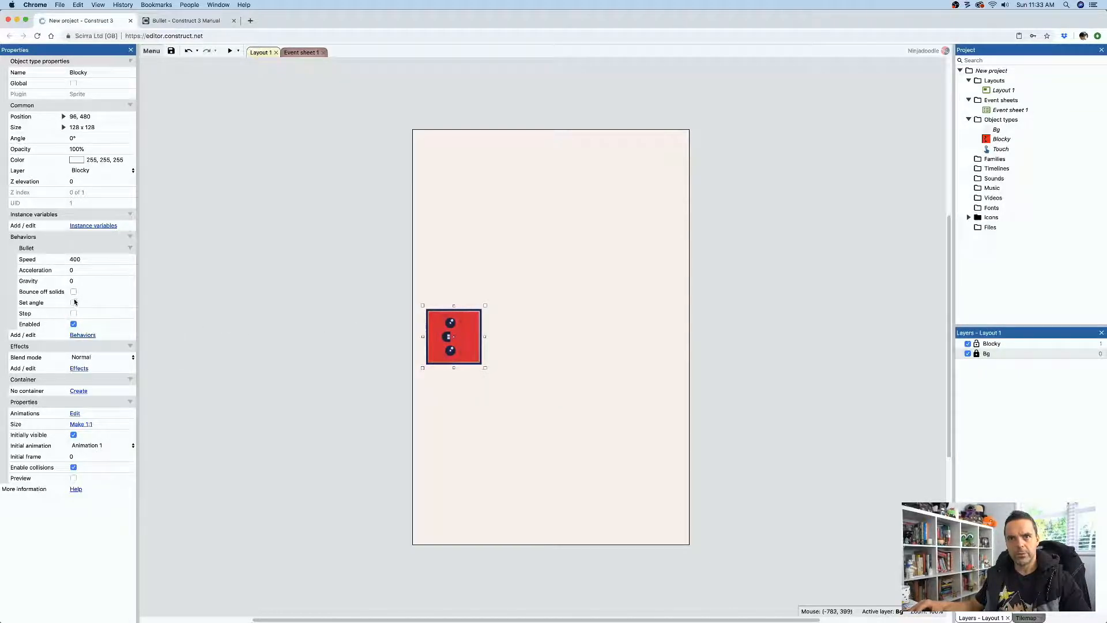
left_click(73, 281)
type("100")
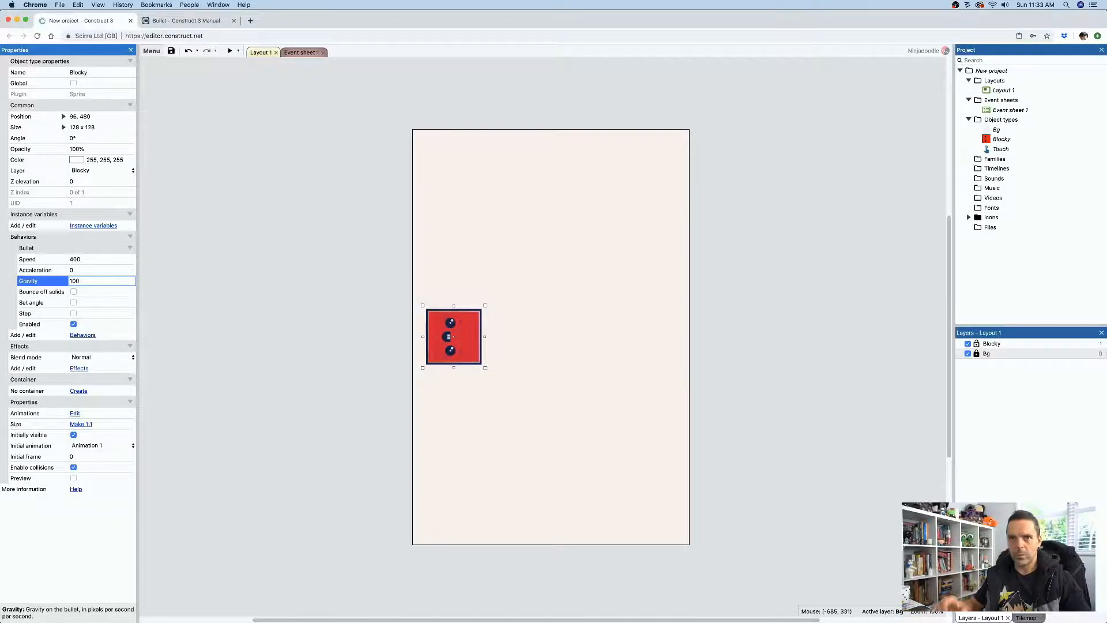
key("Tab")
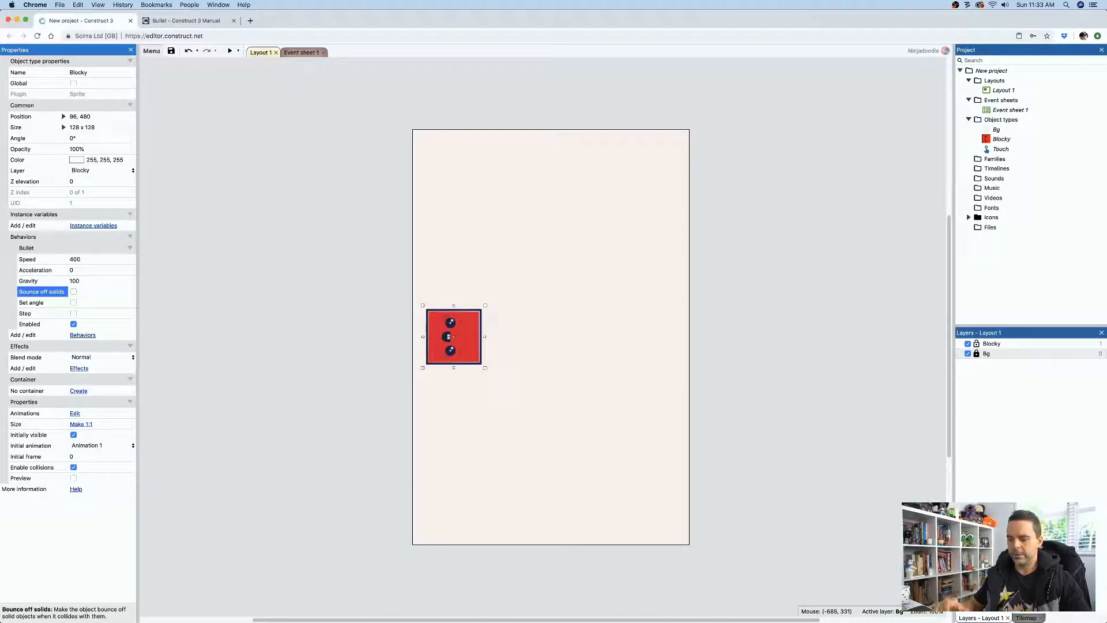
left_click(231, 51)
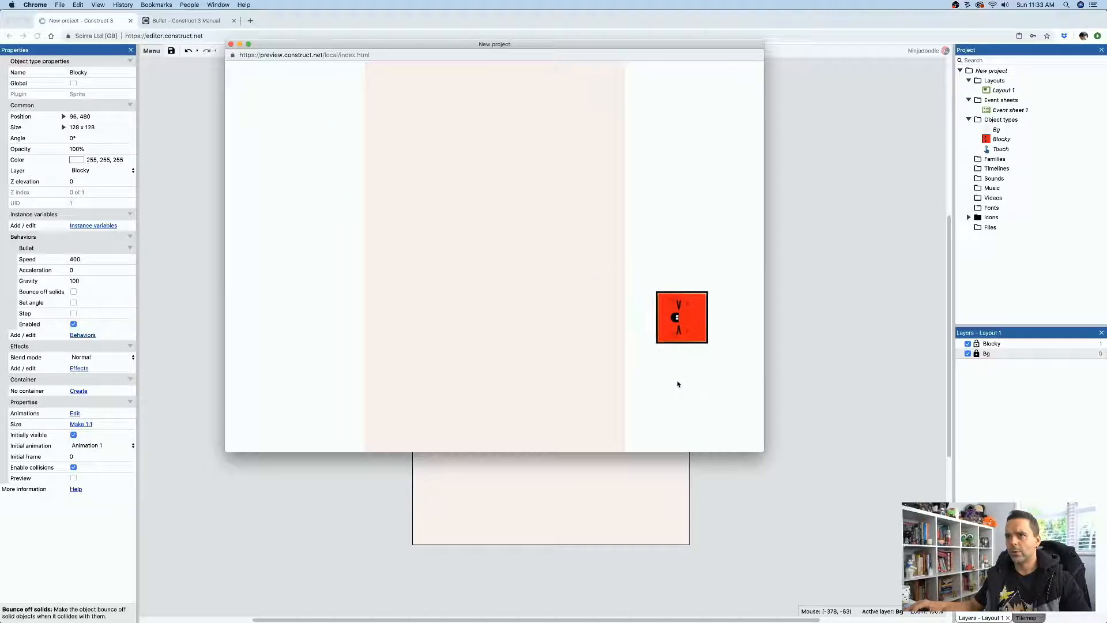
left_click(231, 44)
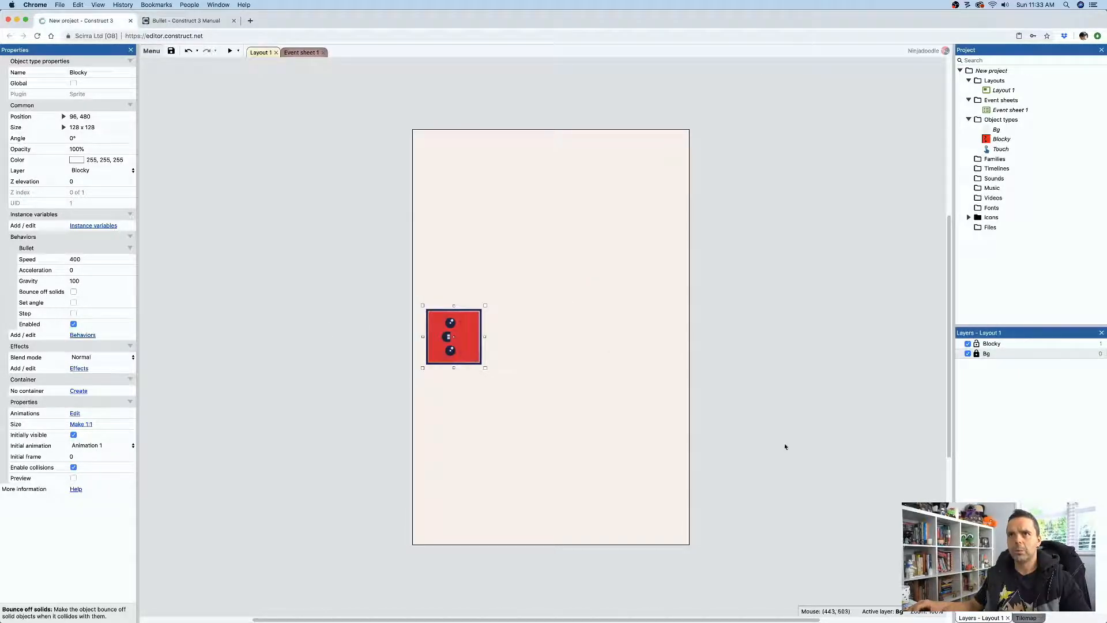
Add a new 250 x 250 Sprite object below and to the right of Blocky and fill its image with black
left_click(576, 352)
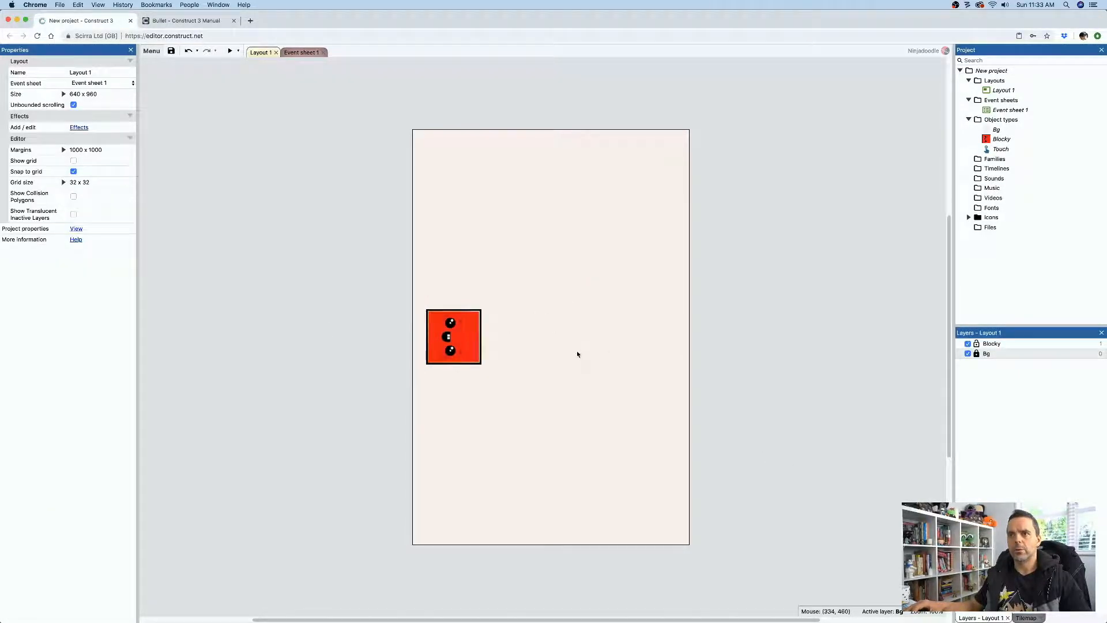
double_click(595, 390)
scroll(600, 372, "down", 5)
double_click(576, 372)
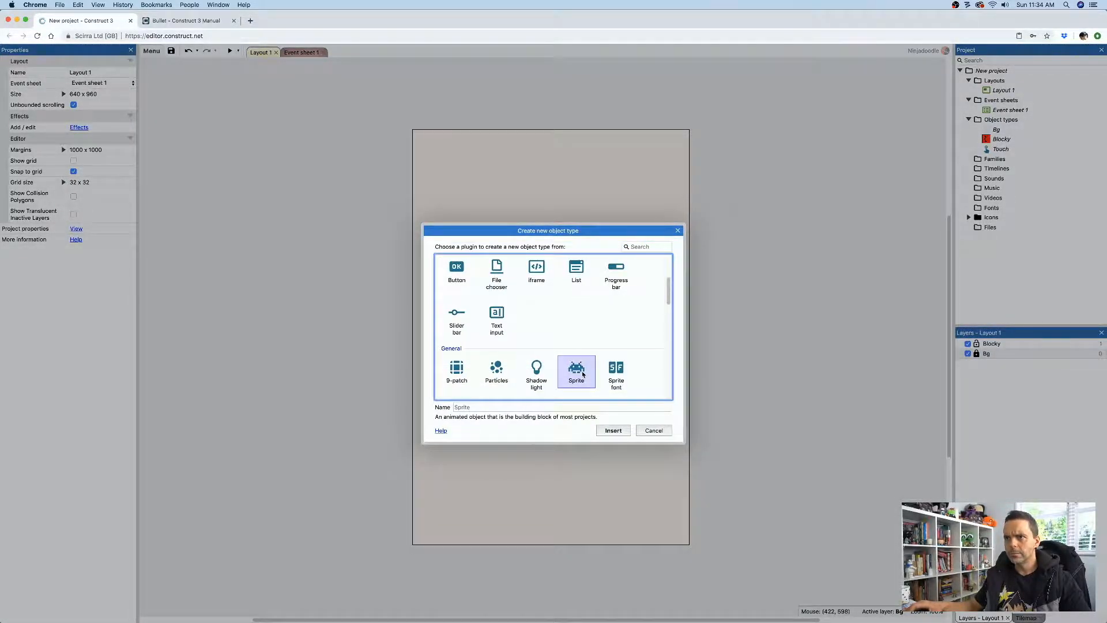
left_click(588, 395)
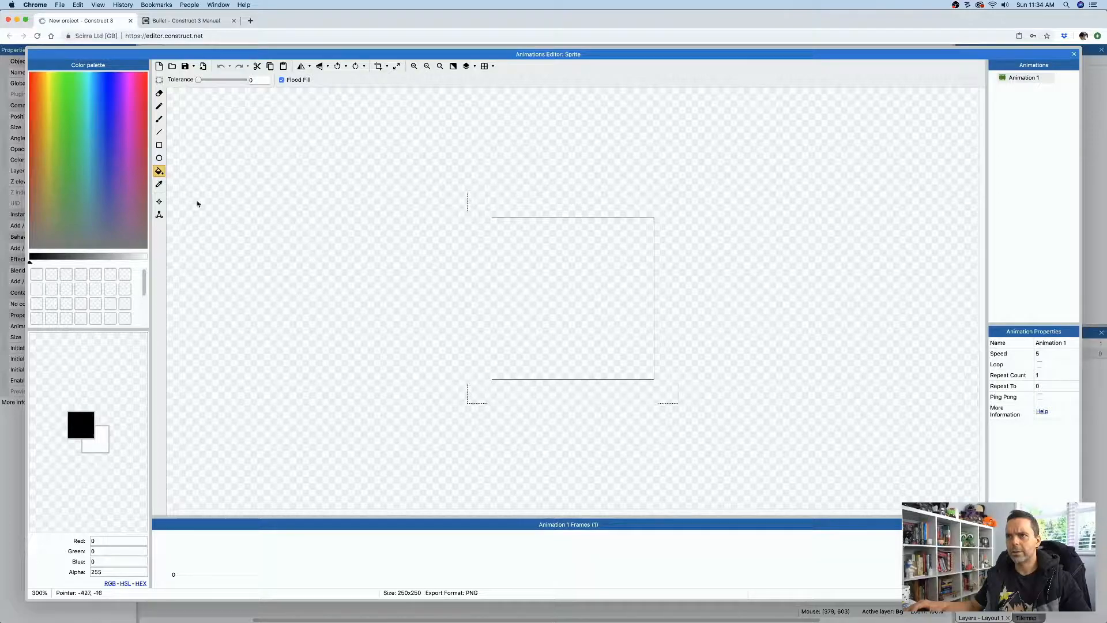
left_click(577, 306)
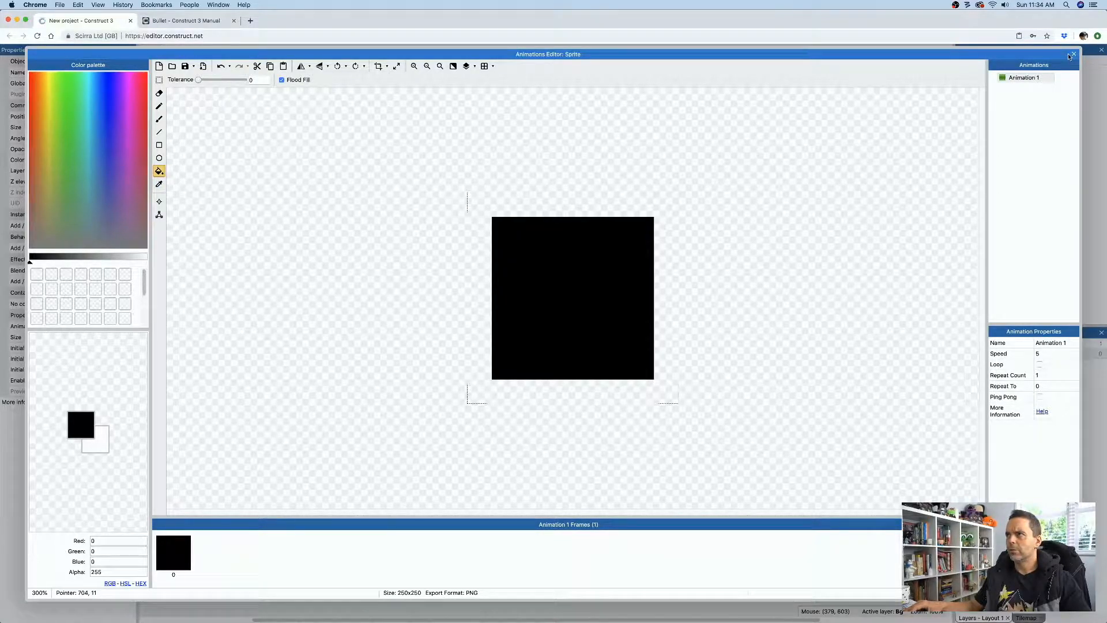
left_click(1071, 55)
Unlock the Bg layer, move the black sprite from it to the Blocky layer, and lock Bg again
left_click(579, 352)
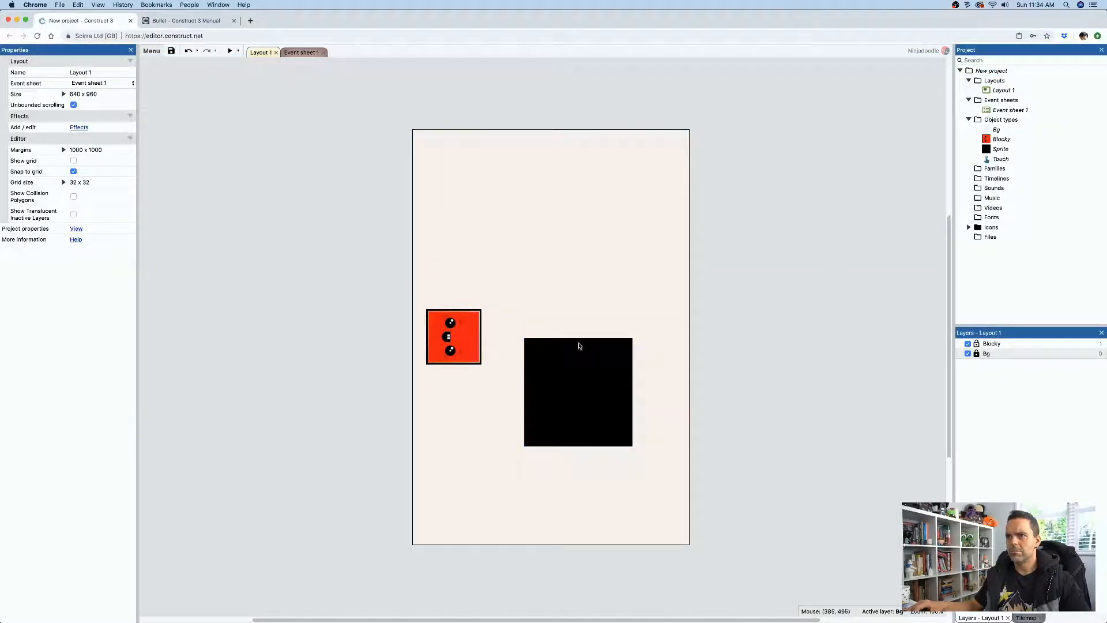
left_click_drag(579, 386, 643, 445)
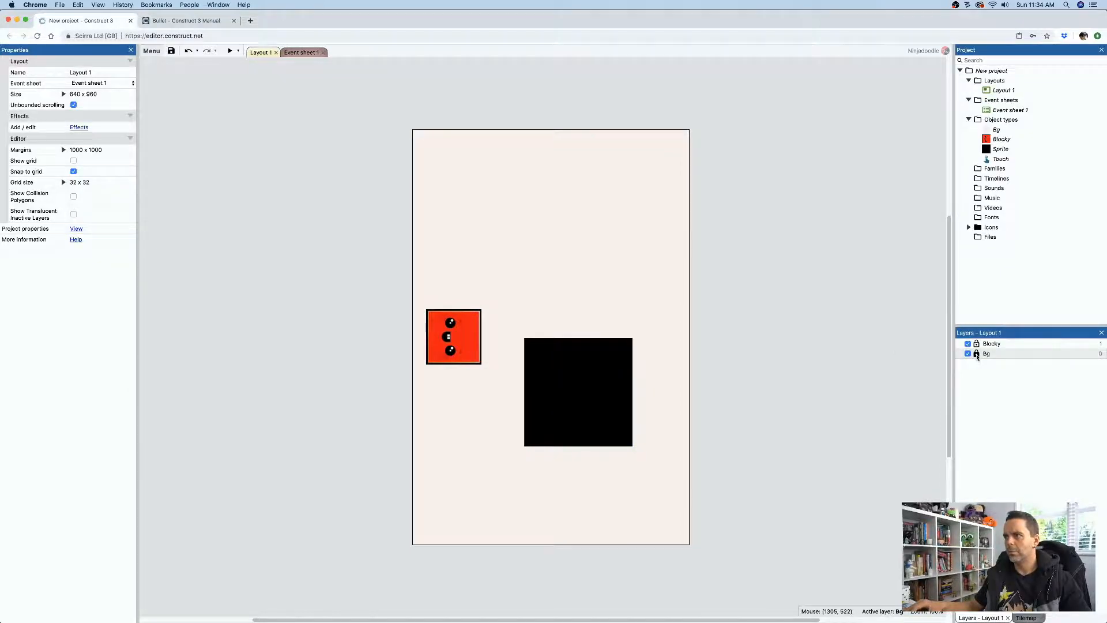
left_click(977, 354)
left_click(585, 392)
left_click(102, 171)
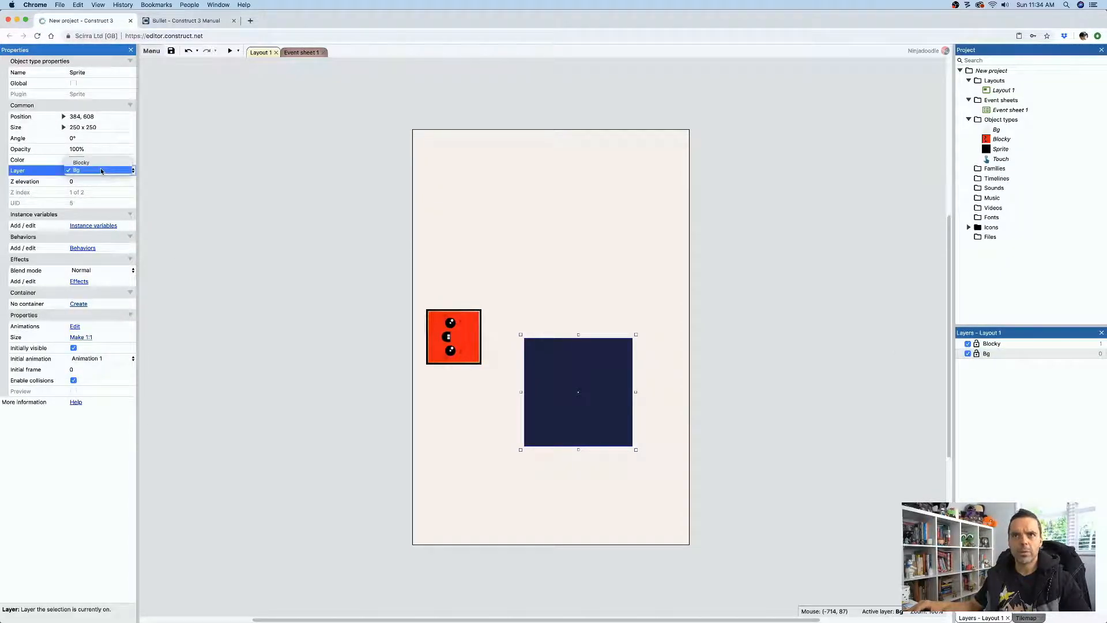
left_click(87, 160)
left_click(976, 354)
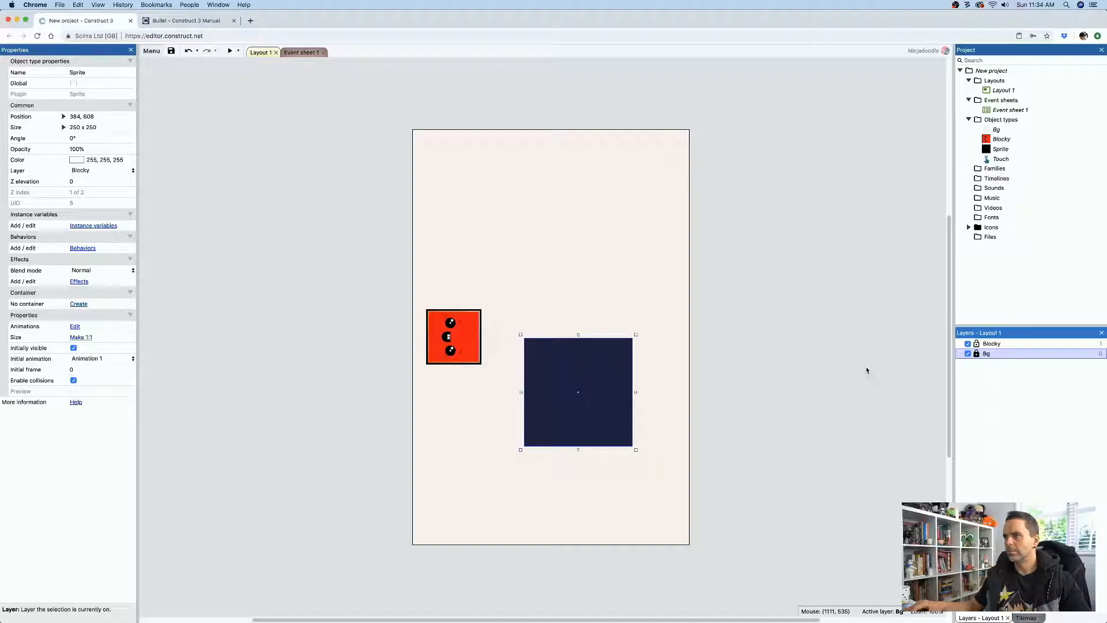
Resize the black sprite to 384 x 128 at position 512, 832 and add the Solid behavior to it
left_click_drag(579, 335, 718, 488)
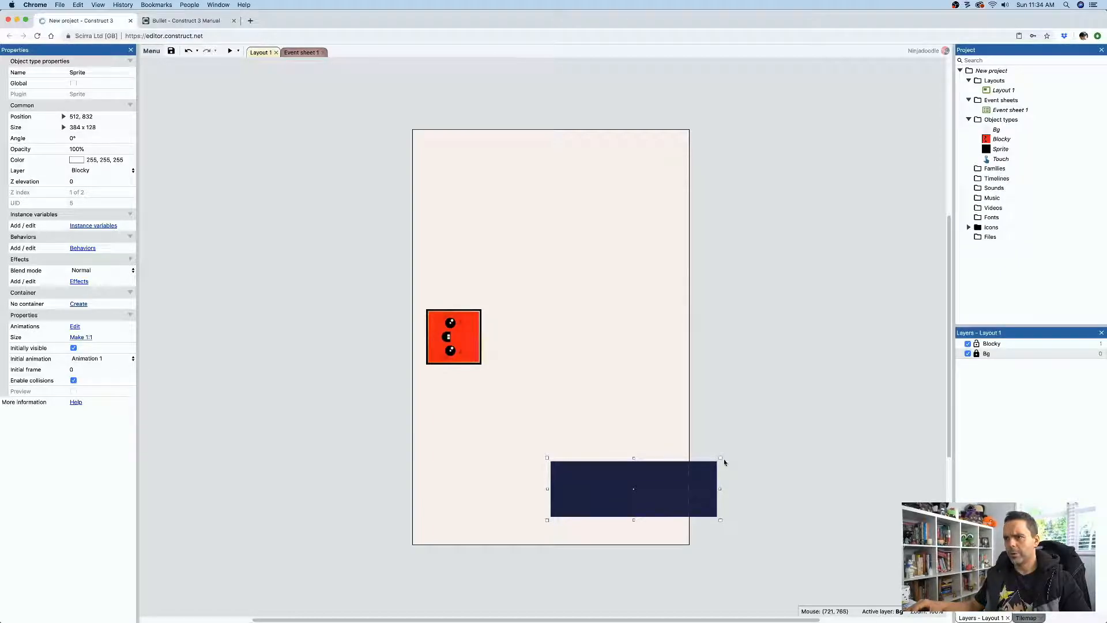
left_click(83, 249)
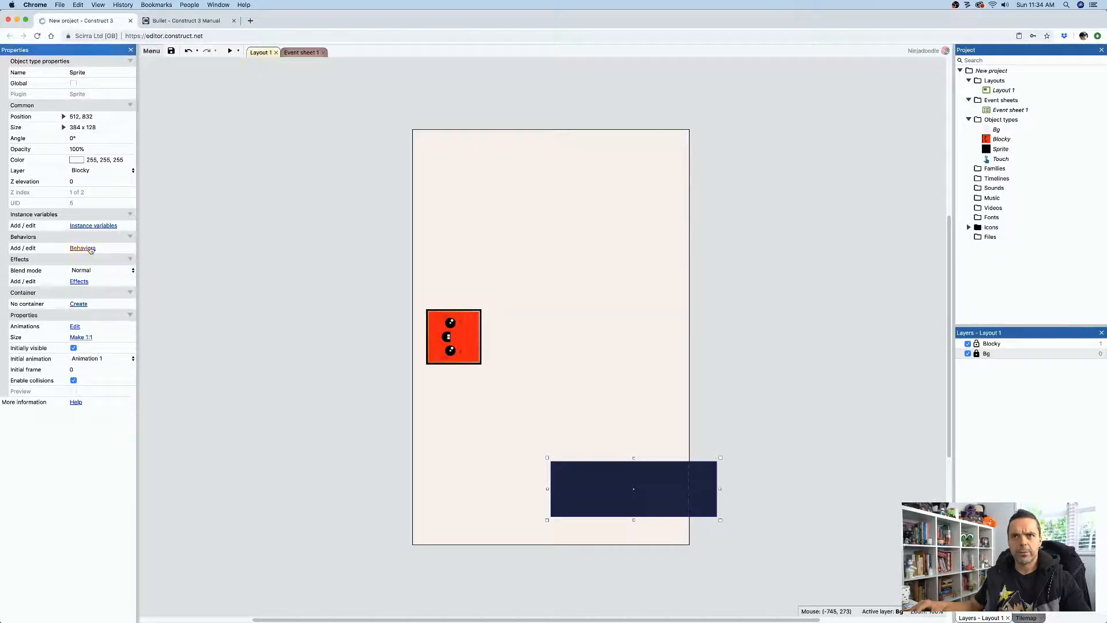
left_click(567, 315)
type("sol")
key("Return")
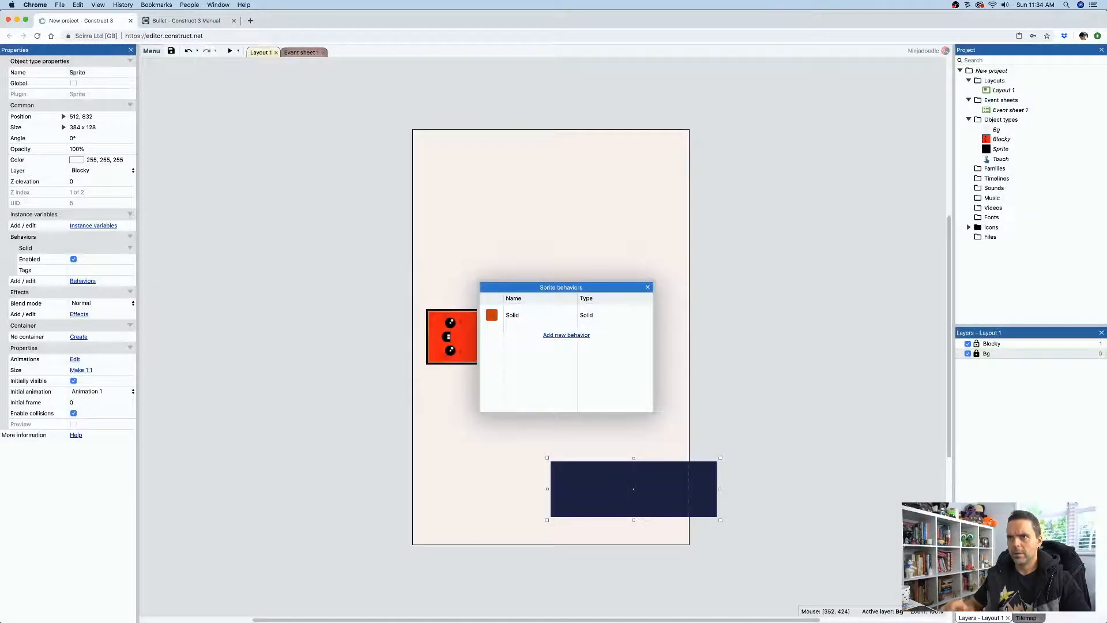
left_click(648, 287)
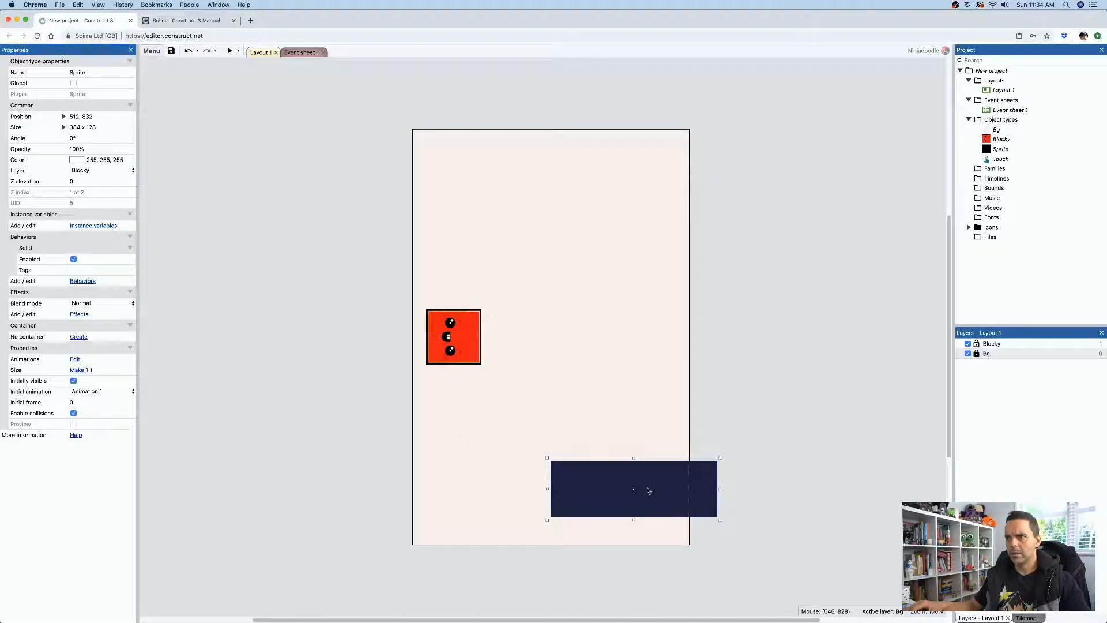
Duplicate the solid black sprite at 608, 640 and move the copy to the Blocky layer, leaving Bg locked
key("super+c")
key("super+v")
left_click(679, 405)
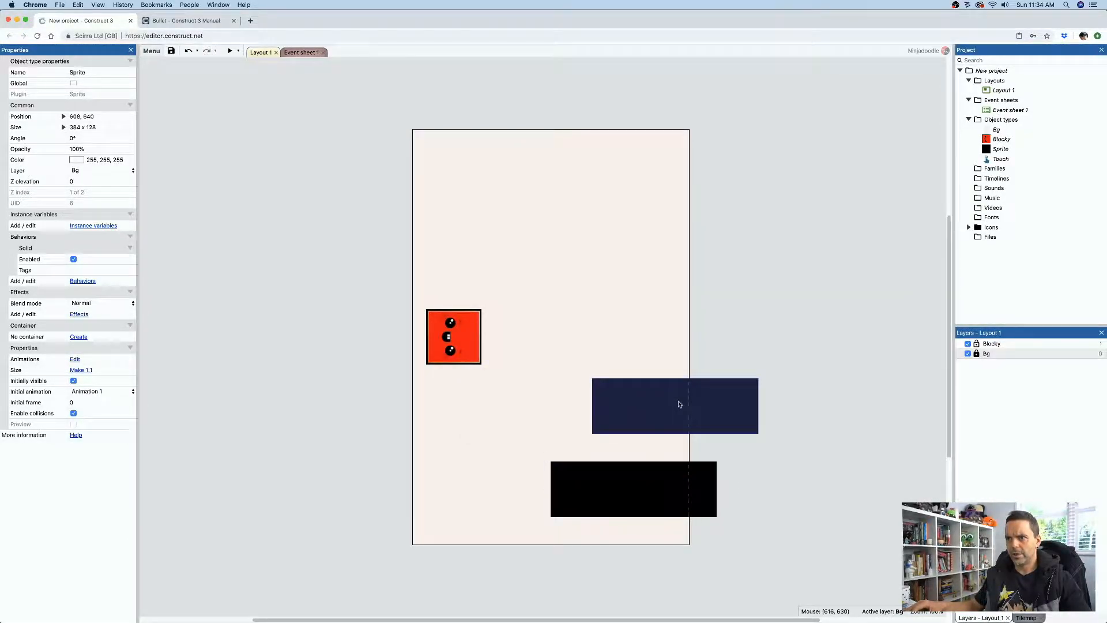
left_click(614, 407)
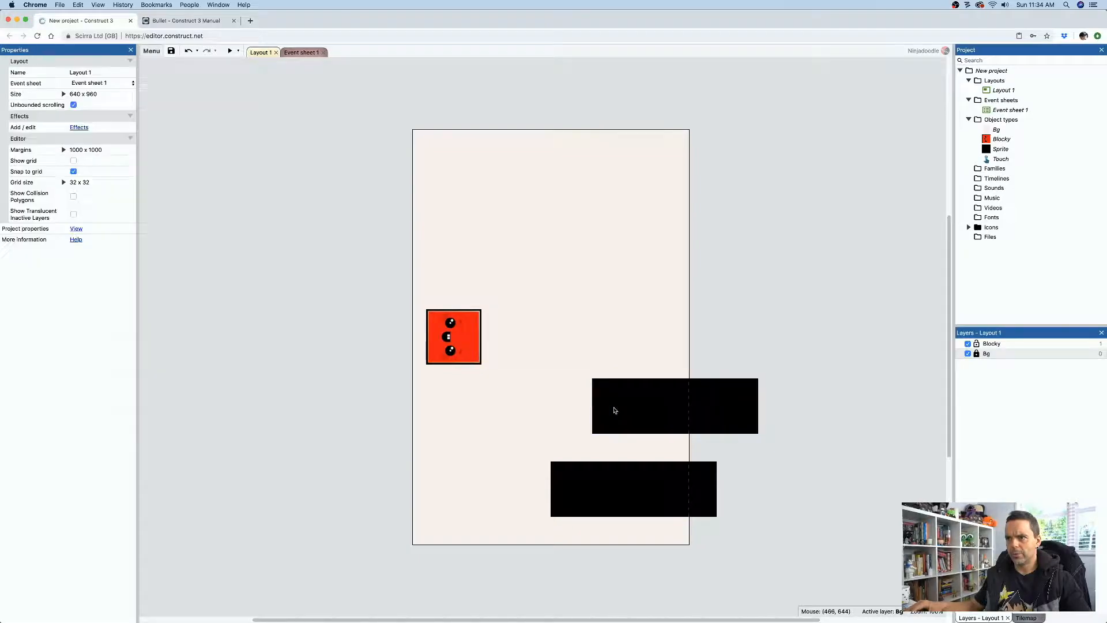
left_click(977, 353)
left_click(744, 406)
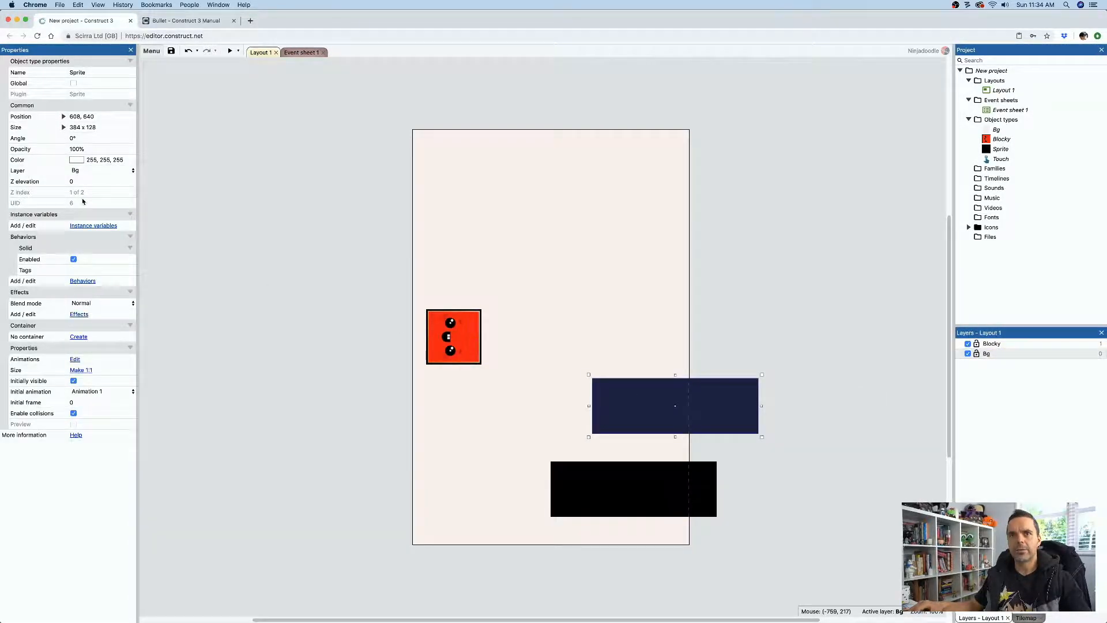
left_click(98, 170)
left_click(81, 162)
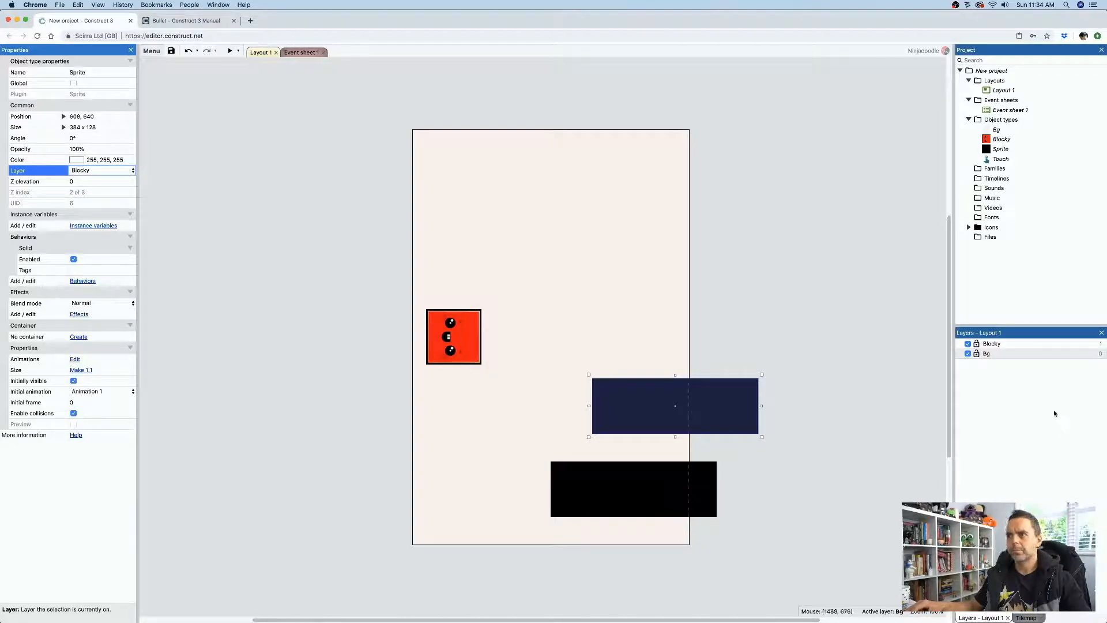
left_click(977, 354)
left_click(710, 431)
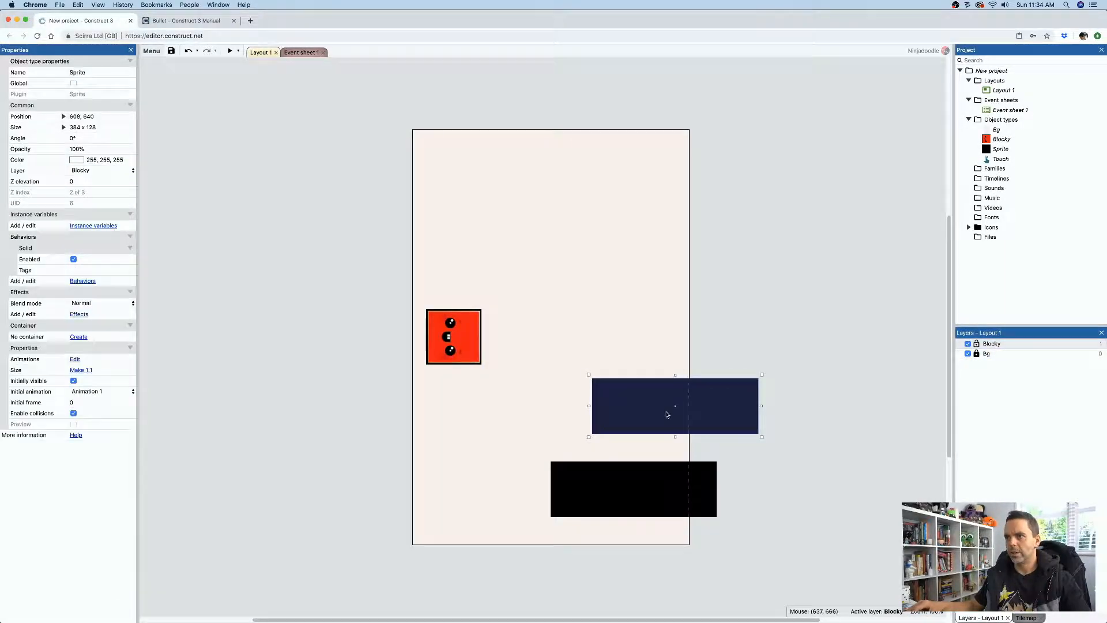
Reshape the copied sprite into a vertical 160 x 448 wall at position 672, 608
left_click_drag(593, 406, 692, 410)
left_click_drag(724, 376, 723, 236)
left_click_drag(737, 279, 716, 334)
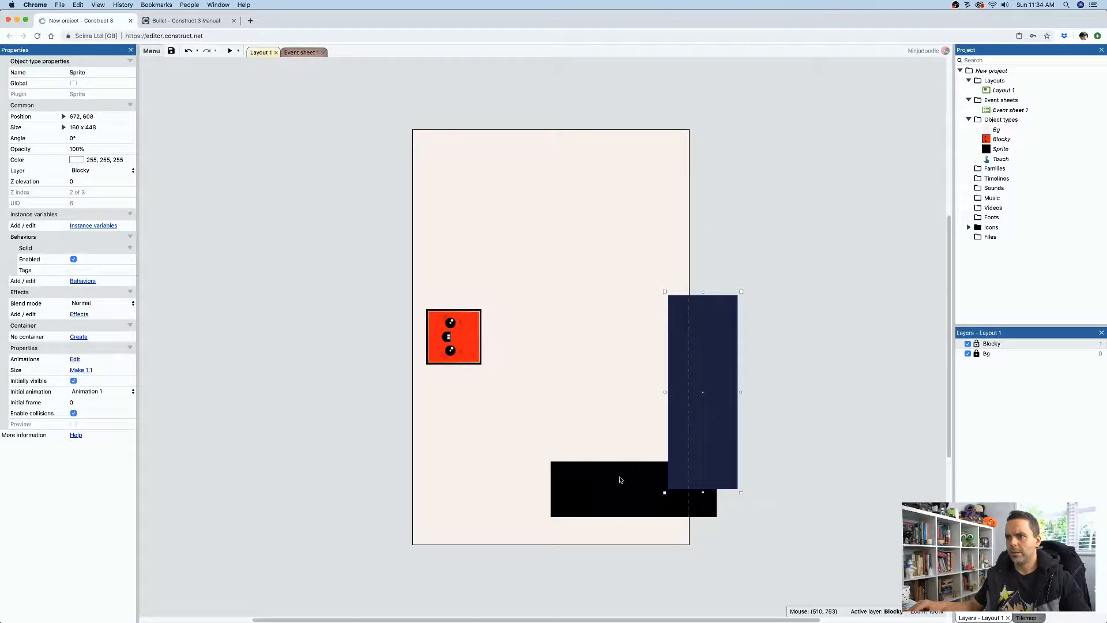
Stretch the lower black sprite into a 1024 x 128 floor at 224, 896 and move the wall to 640, 608
left_click(551, 485)
left_click_drag(549, 489, 311, 491)
left_click_drag(630, 499, 651, 529)
left_click(696, 473)
left_click_drag(697, 473, 683, 471)
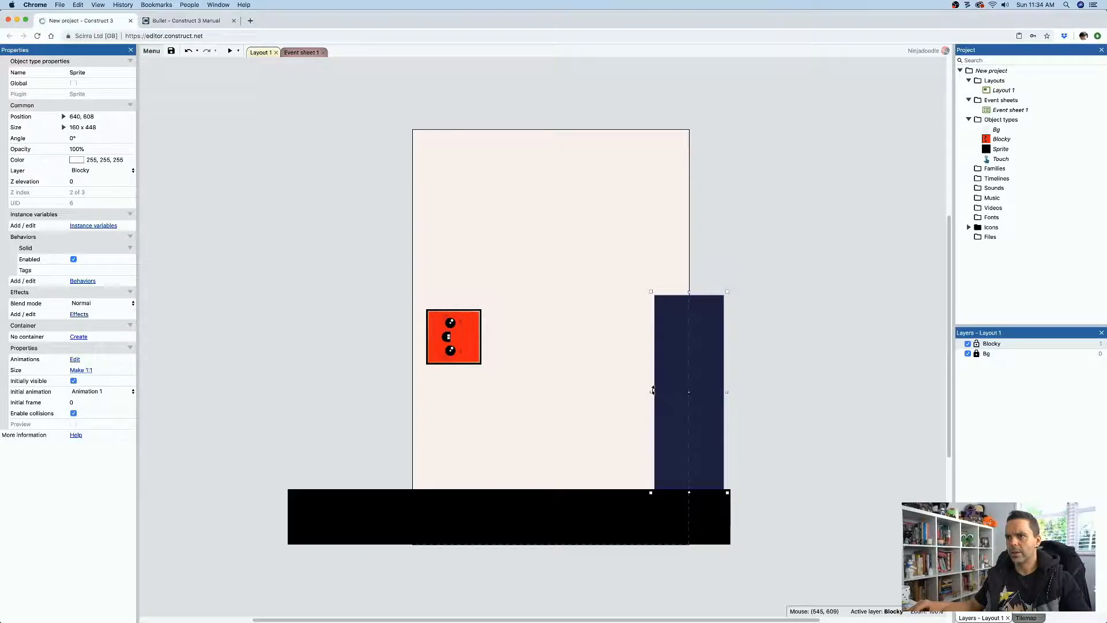
mouse_move(731, 393)
left_mouse_down()
mouse_move(744, 393)
mouse_move(727, 394)
left_mouse_up()
Trim the floor to the layout's right edge and fit a narrower wall flush against that same edge
left_click(729, 514)
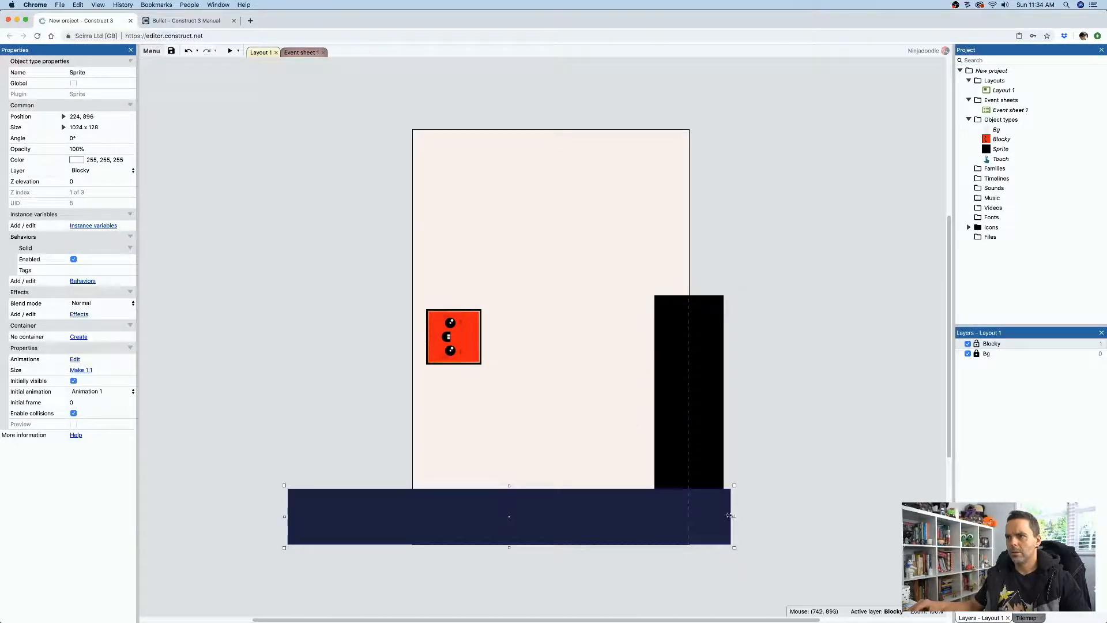
left_click_drag(730, 515, 693, 515)
left_click_drag(700, 468, 665, 465)
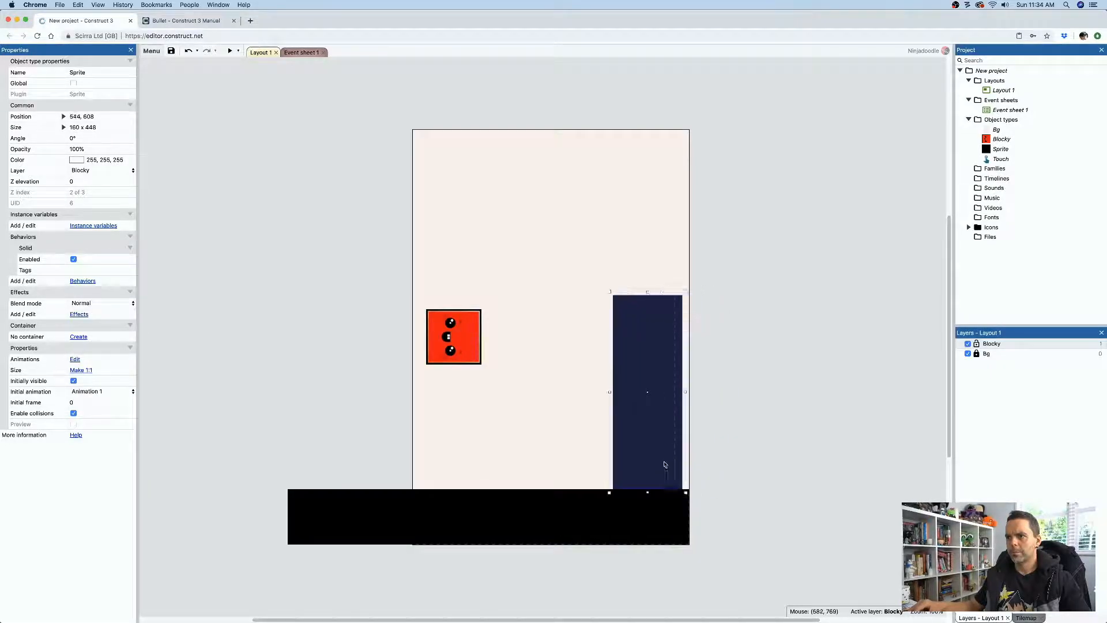
left_click_drag(611, 393, 651, 427)
left_click(714, 424)
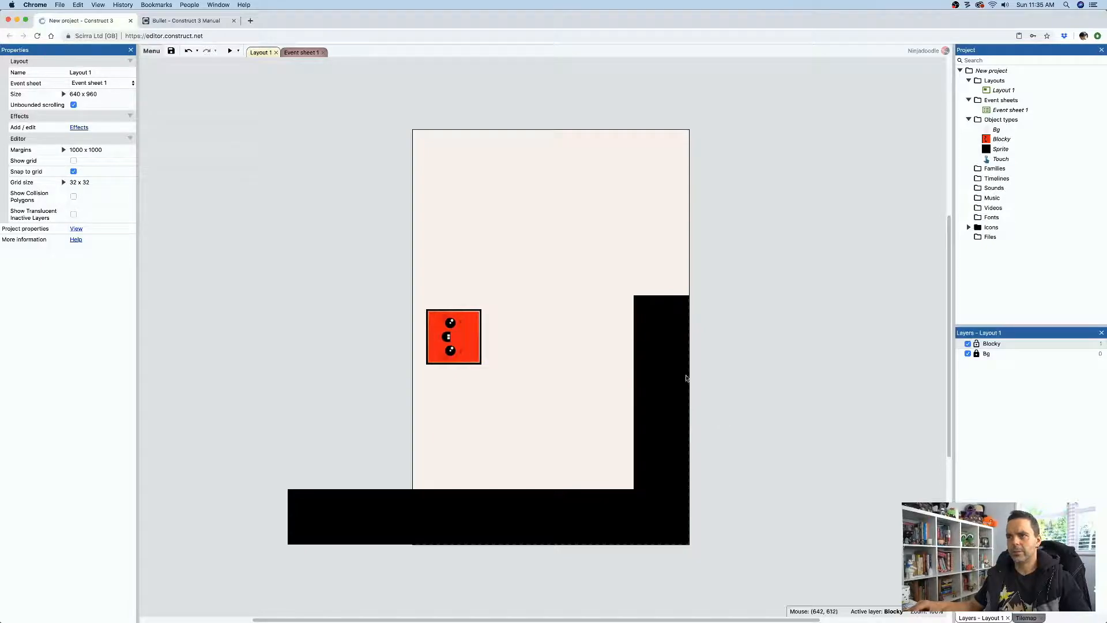
Extend the wall's top edge upward and preview Blocky's movement against it
left_click(673, 312)
left_click_drag(661, 294, 661, 251)
left_click(341, 134)
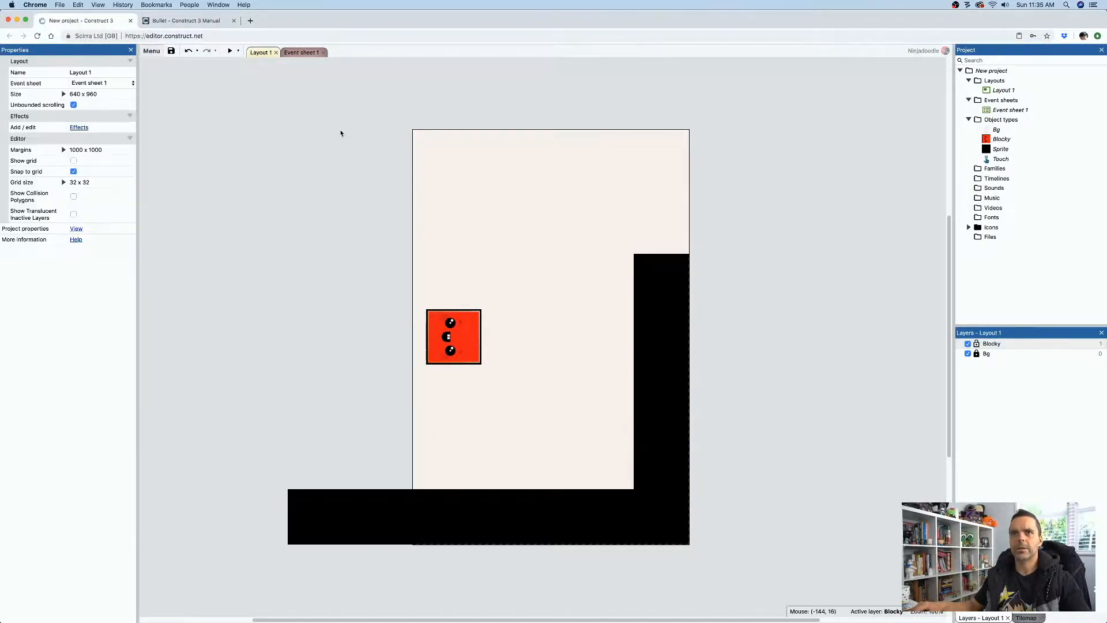
left_click(230, 51)
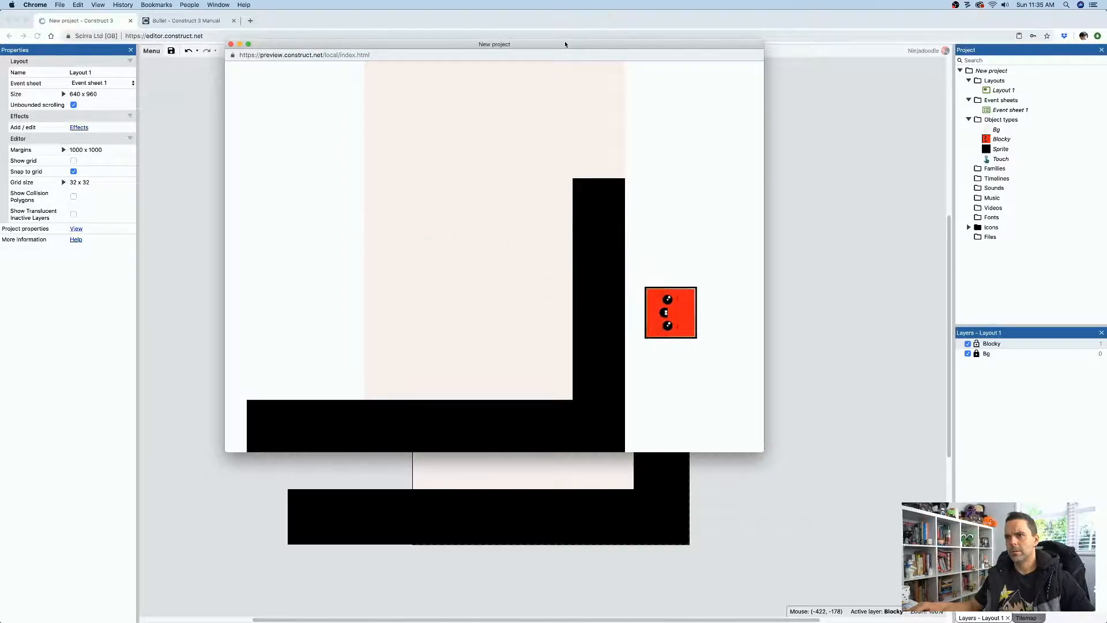
left_click(230, 44)
Enable Bounce off solids in Blocky's Bullet behavior and preview the movement
left_click(474, 356)
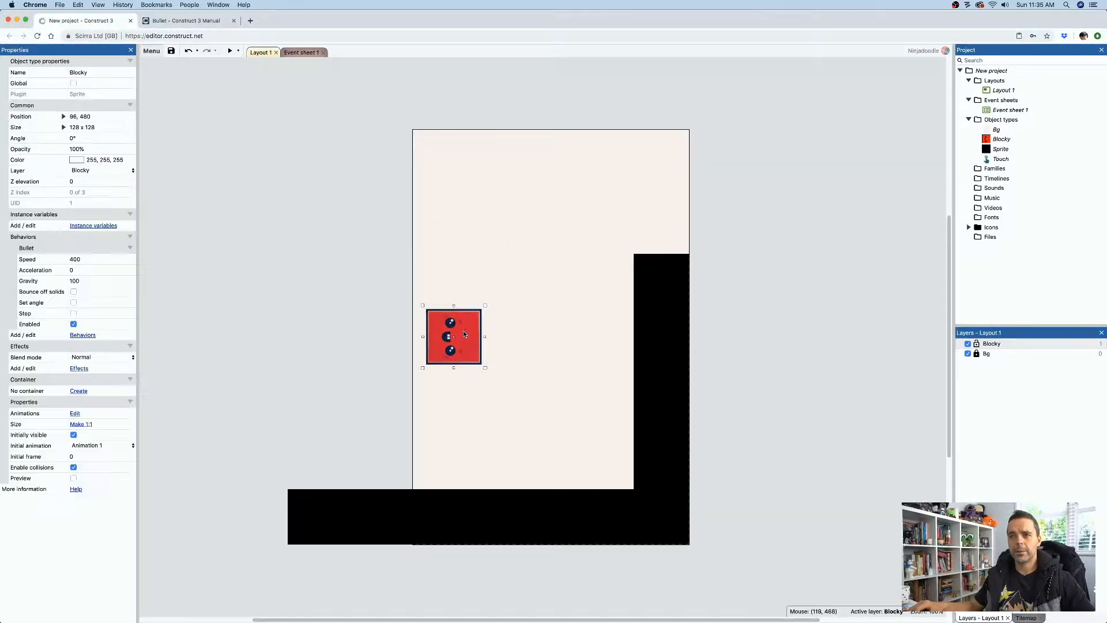
left_click(73, 292)
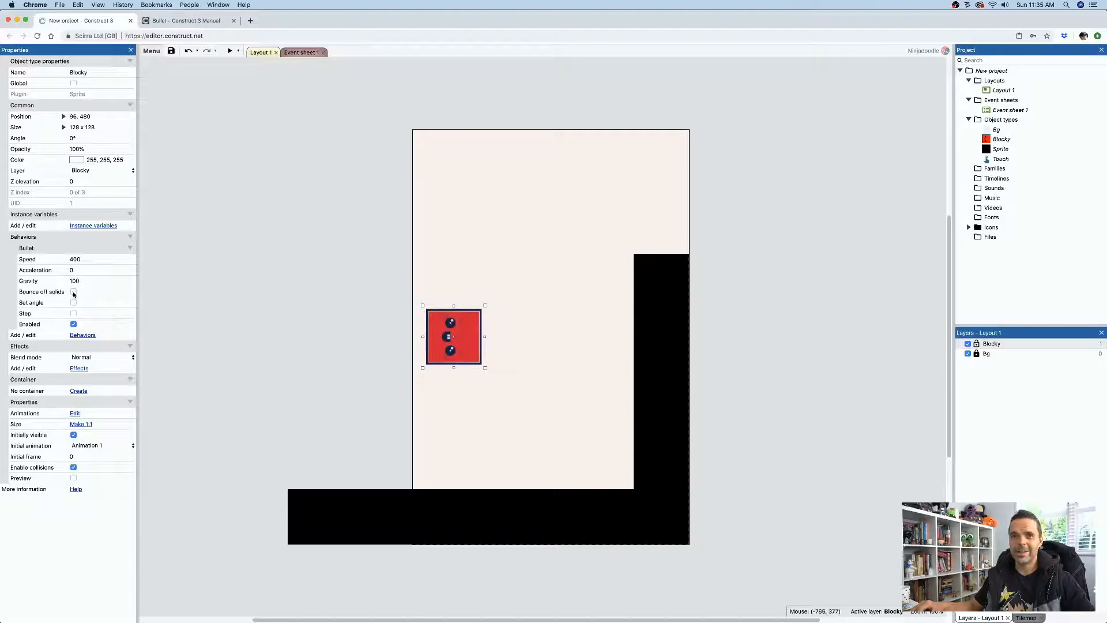
left_click(231, 50)
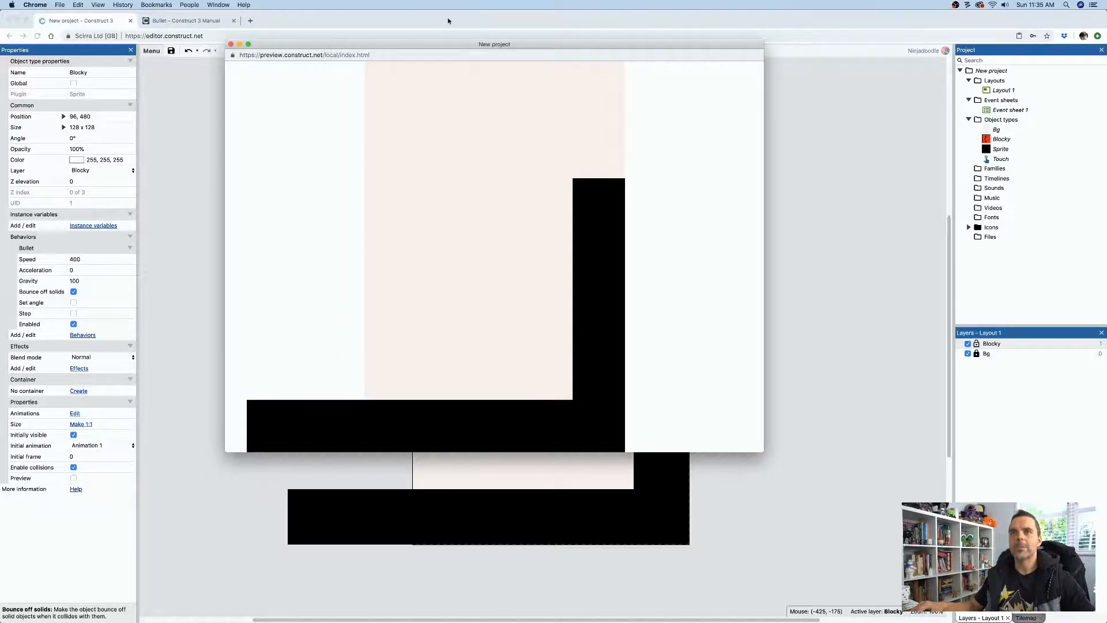
left_click(231, 45)
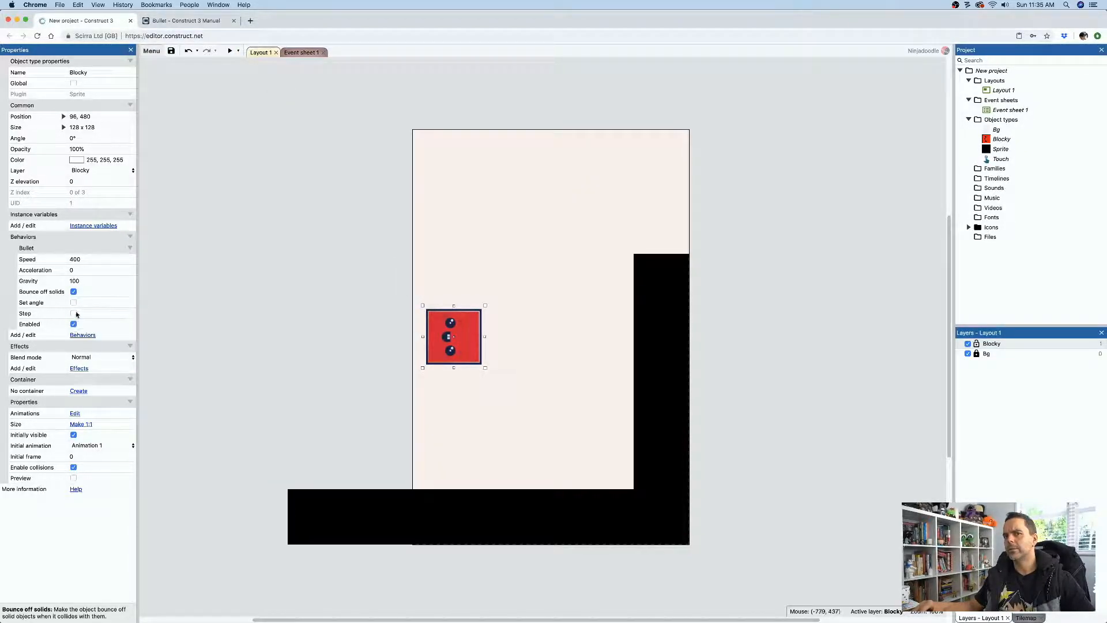
Set Blocky's Bullet gravity to 0 and preview how it bounces off the wall
left_click(75, 281)
type("0")
key("Tab")
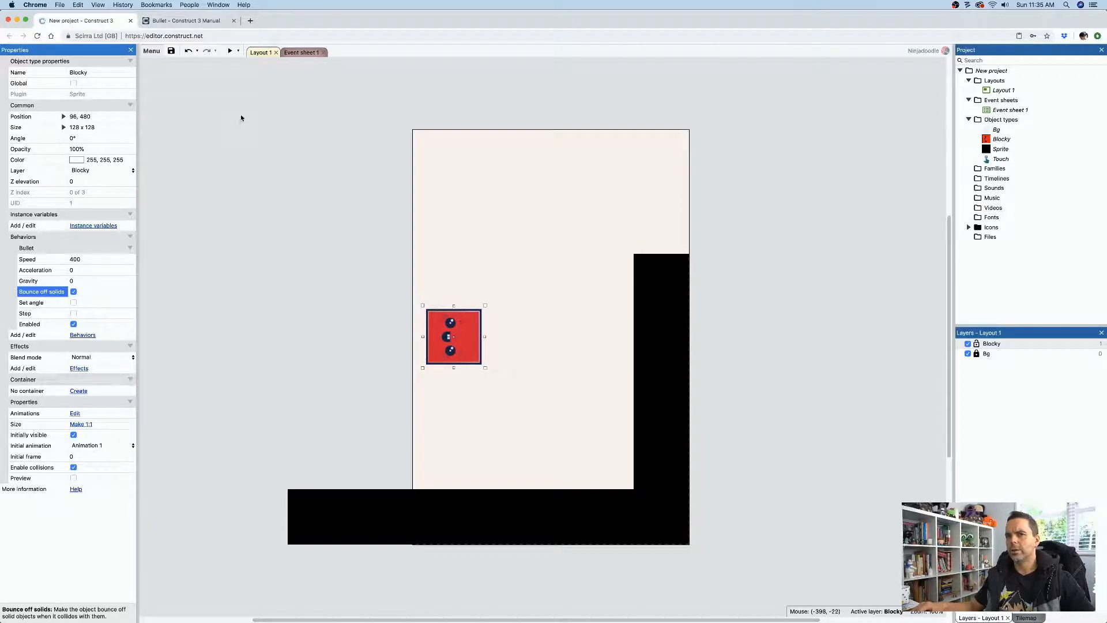
left_click(230, 51)
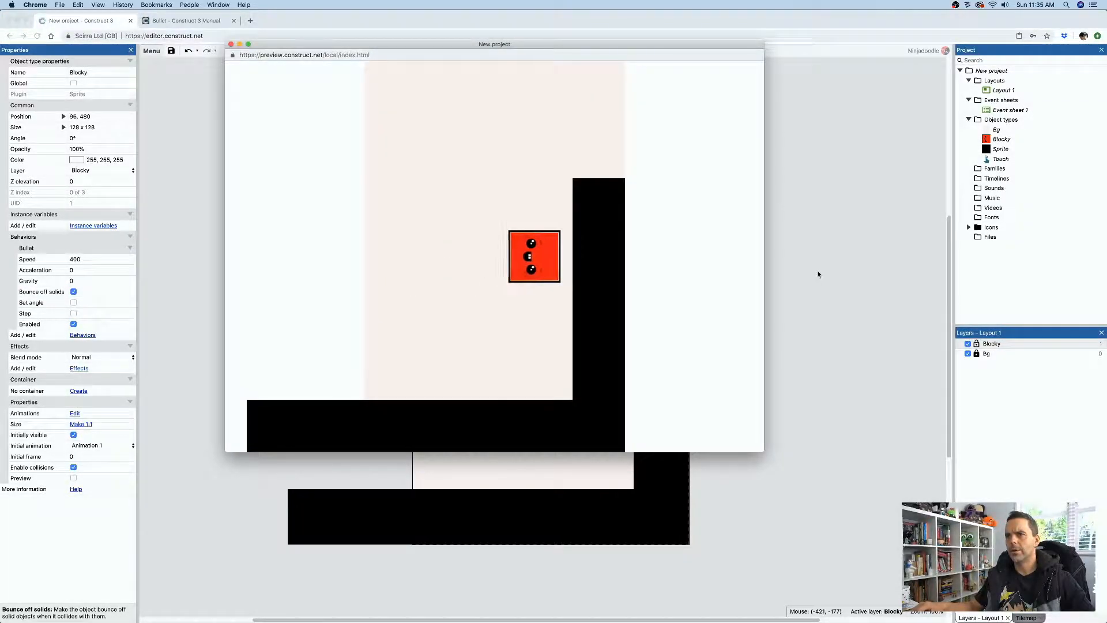
left_click(231, 45)
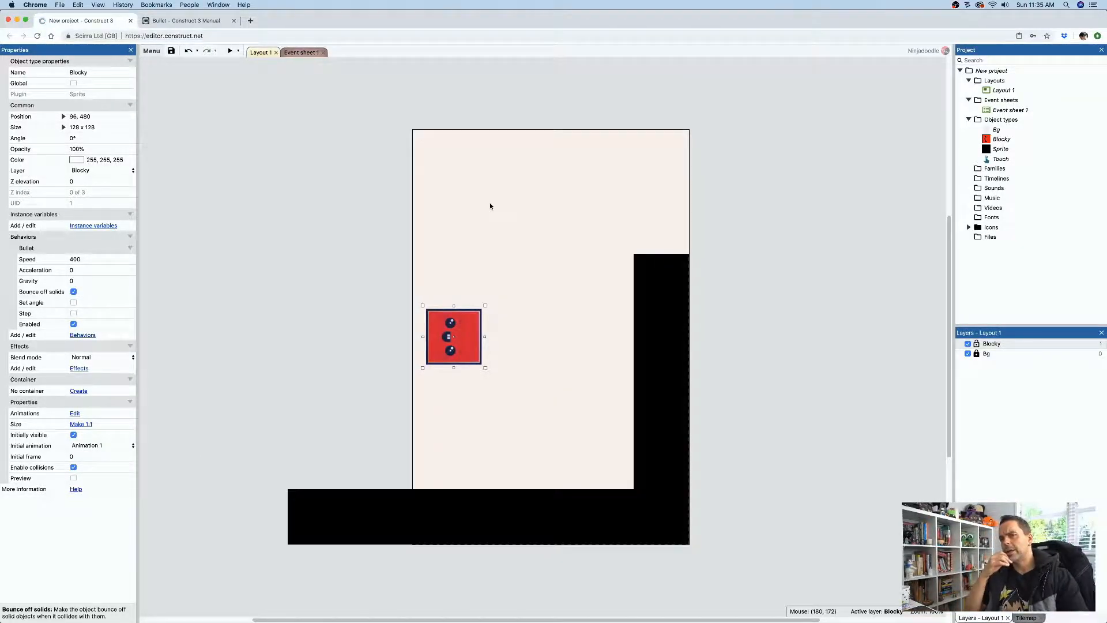
Rotate Blocky to 45°, move it to 288, 320, and preview its bouncing off the wall and floor
right_click(492, 306)
left_click(487, 303)
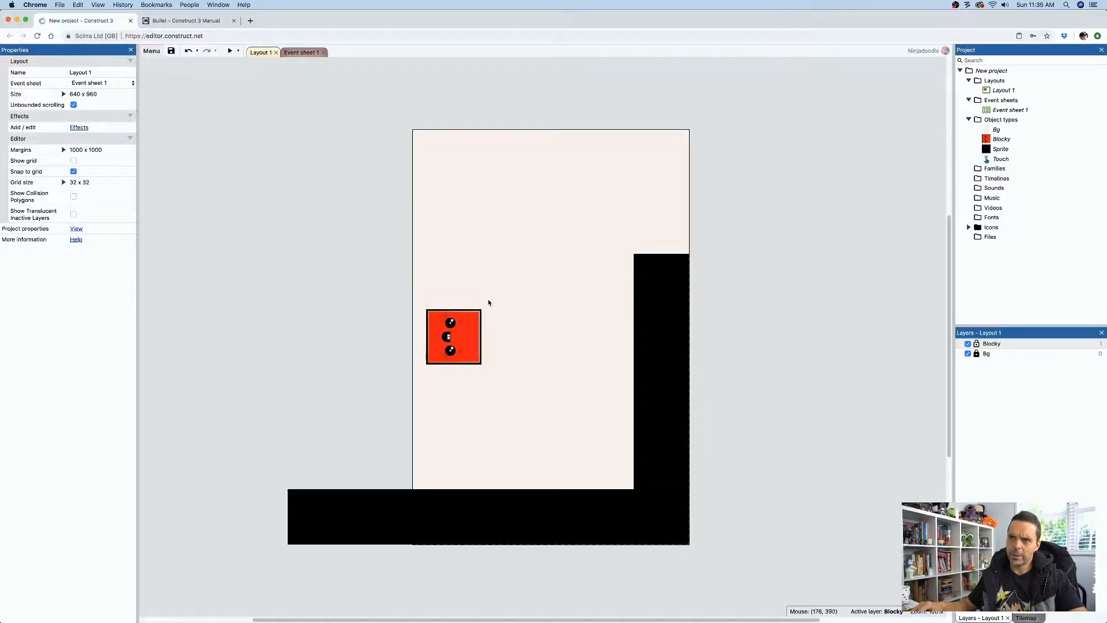
left_click(476, 318)
left_click_drag(486, 304, 499, 342)
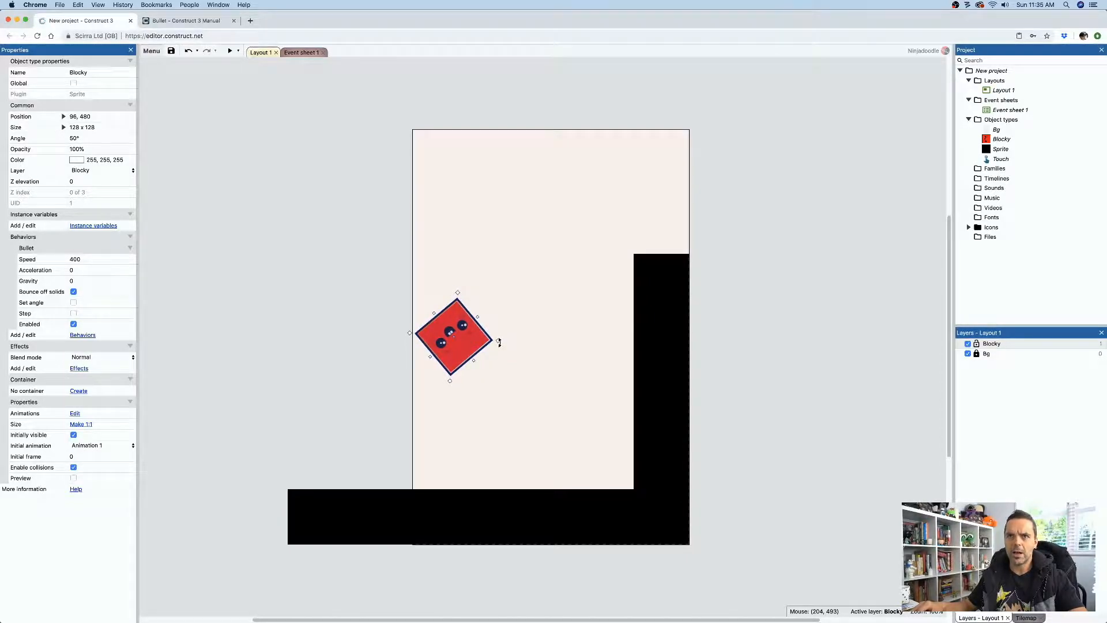
left_click_drag(499, 342, 543, 268)
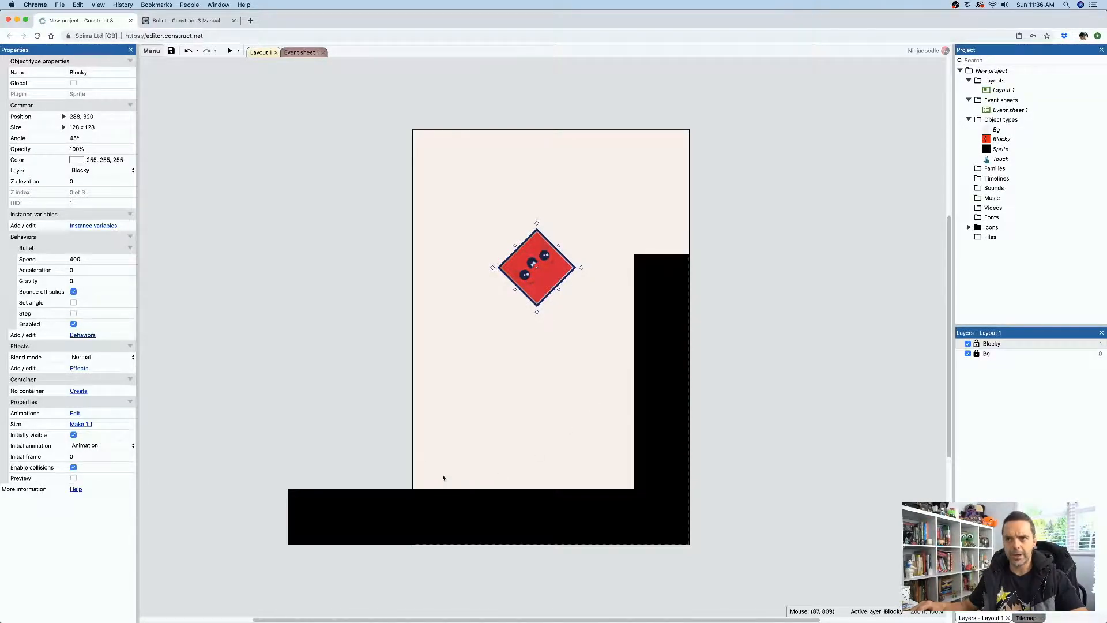
left_click(229, 50)
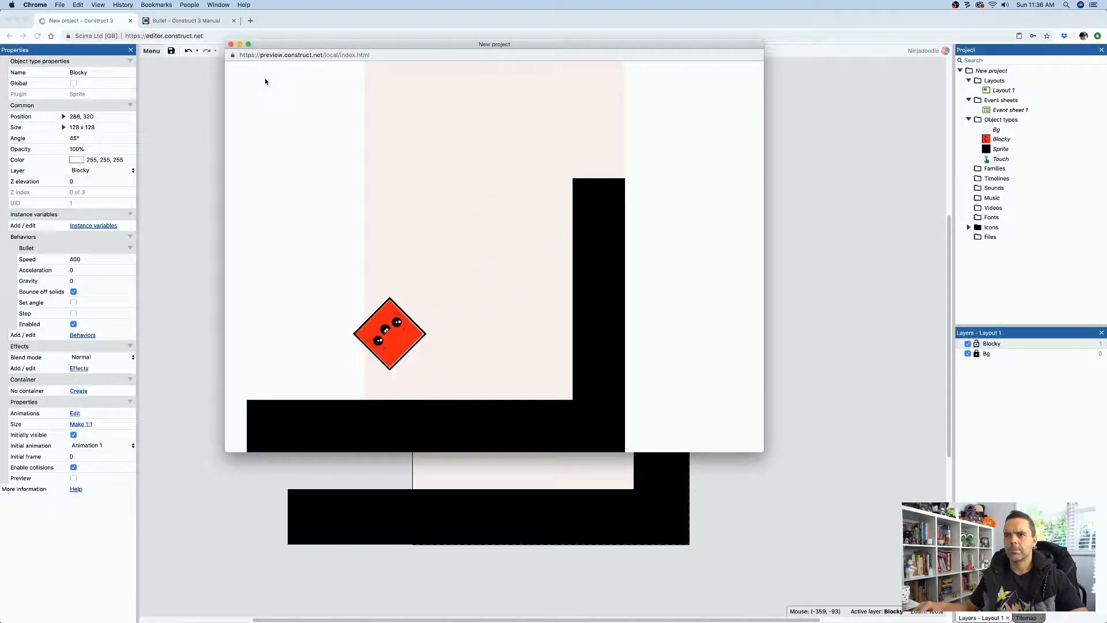
left_click(231, 44)
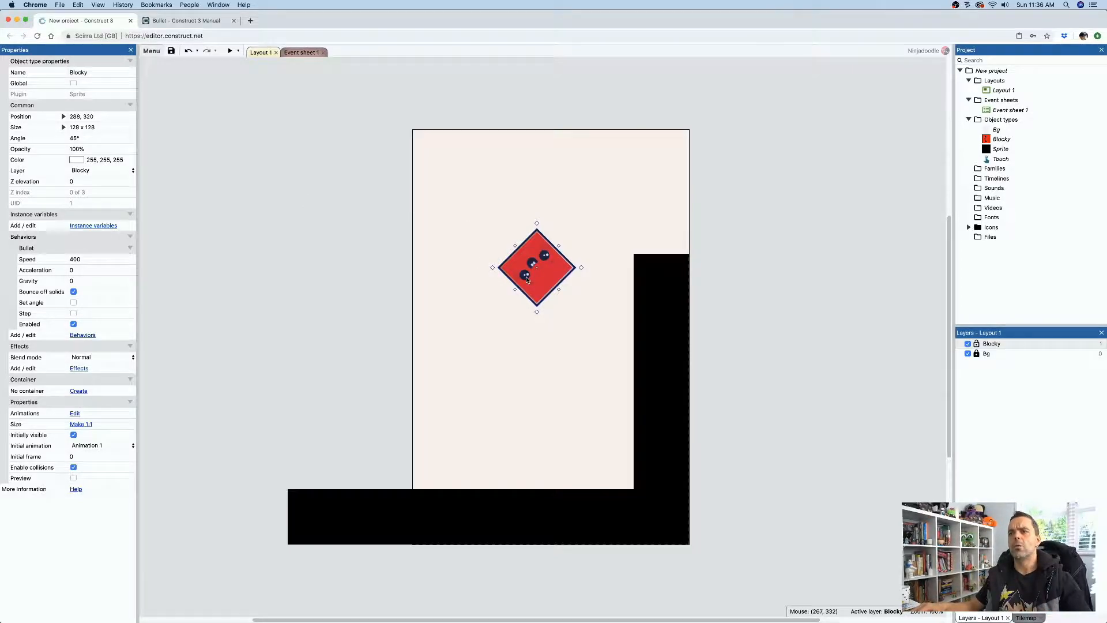
Add the Fade behavior to Blocky alongside its Bullet behavior
left_click(86, 336)
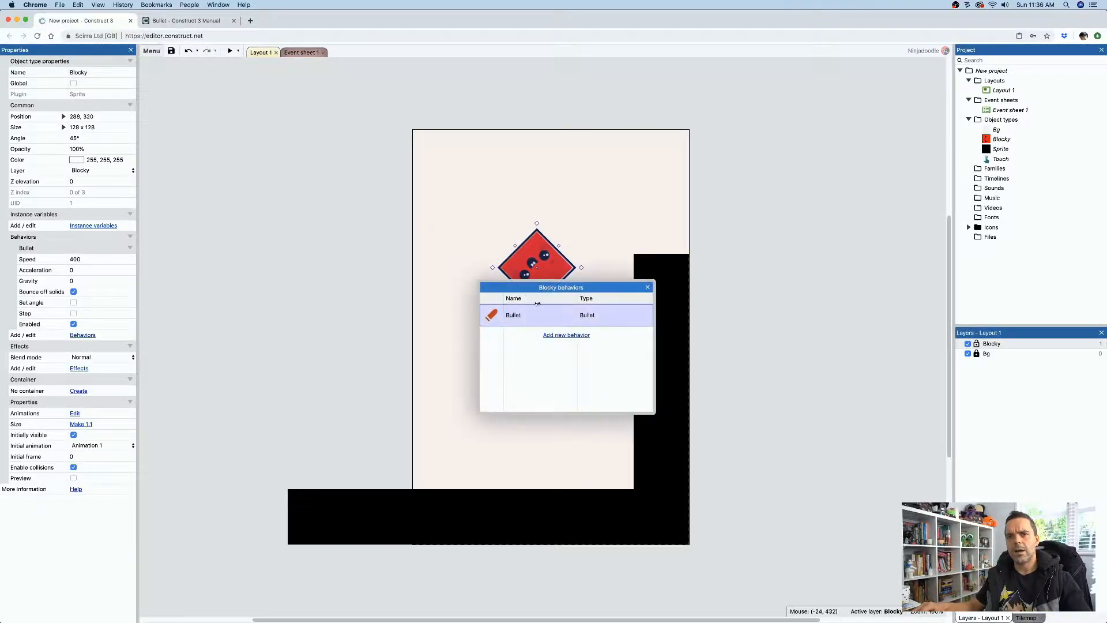
left_click(567, 336)
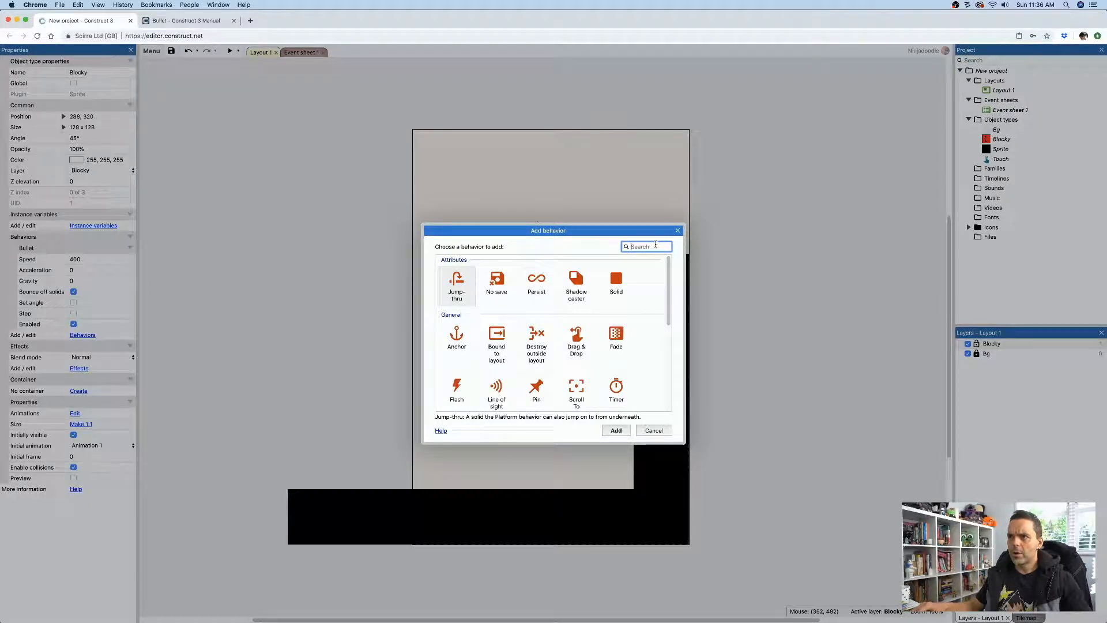
type("fade")
key("Return")
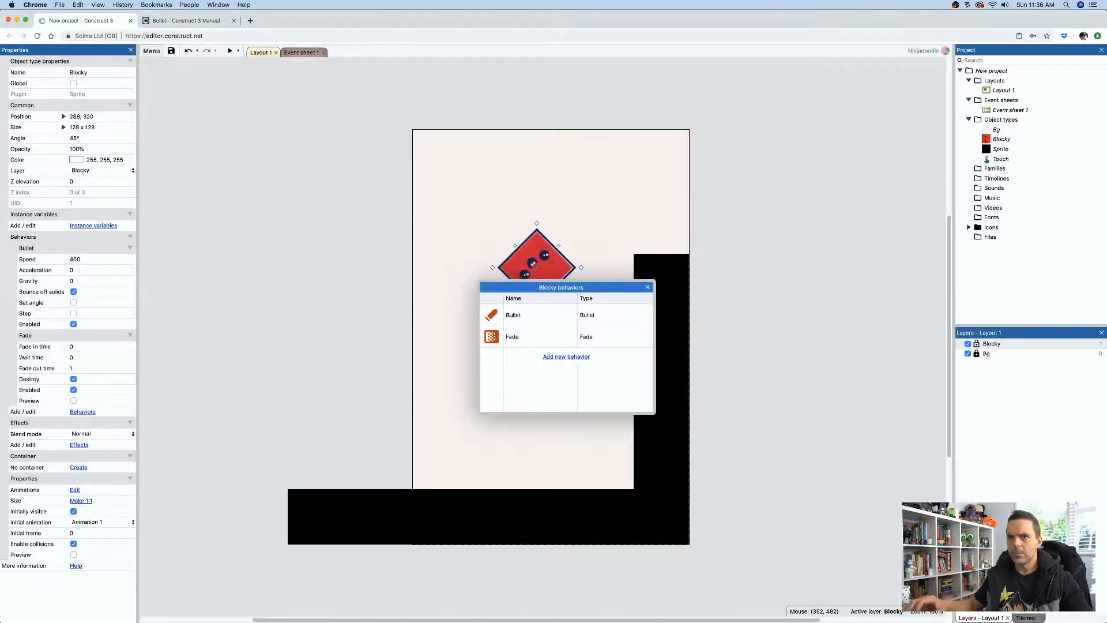
Turn off Enabled in Blocky's Fade behavior and set its fade out time to 0.25
left_click(647, 287)
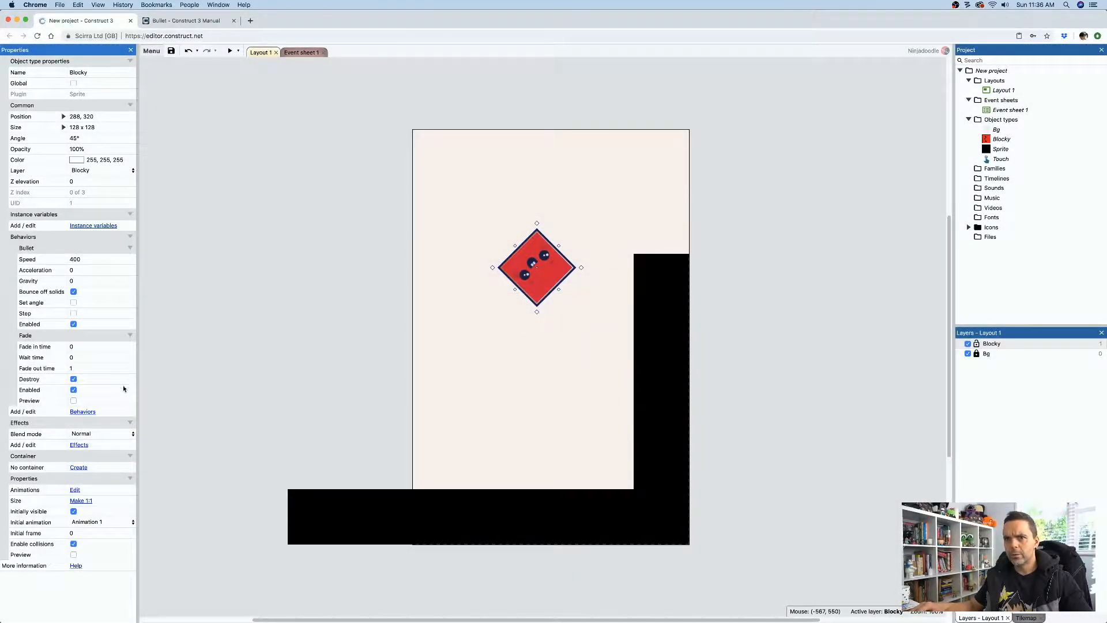
left_click(74, 391)
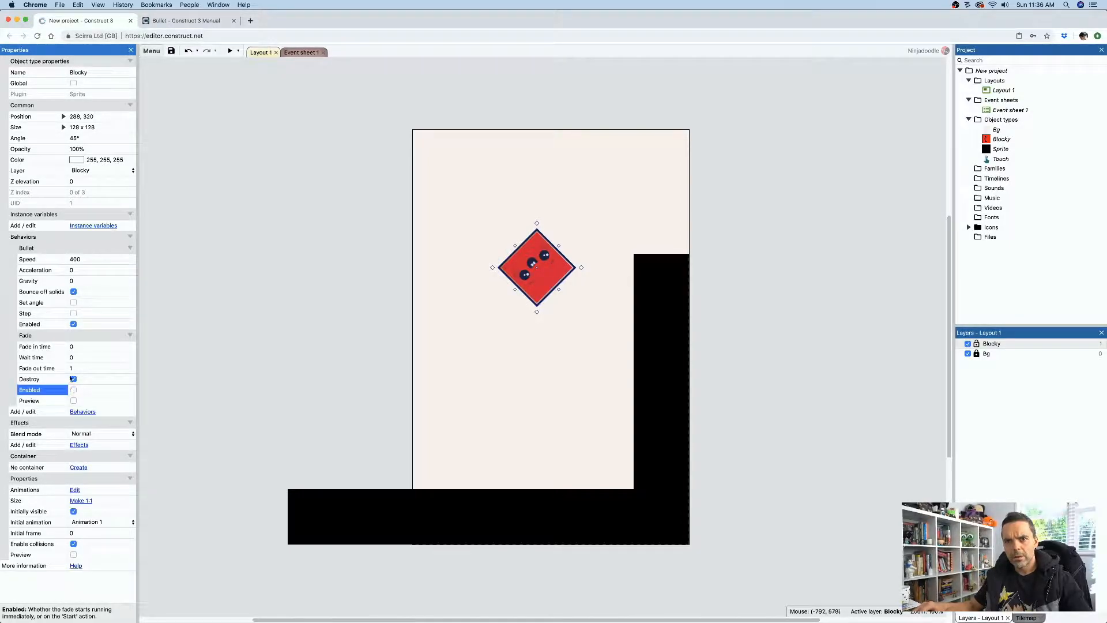
left_click(75, 368)
type("0")
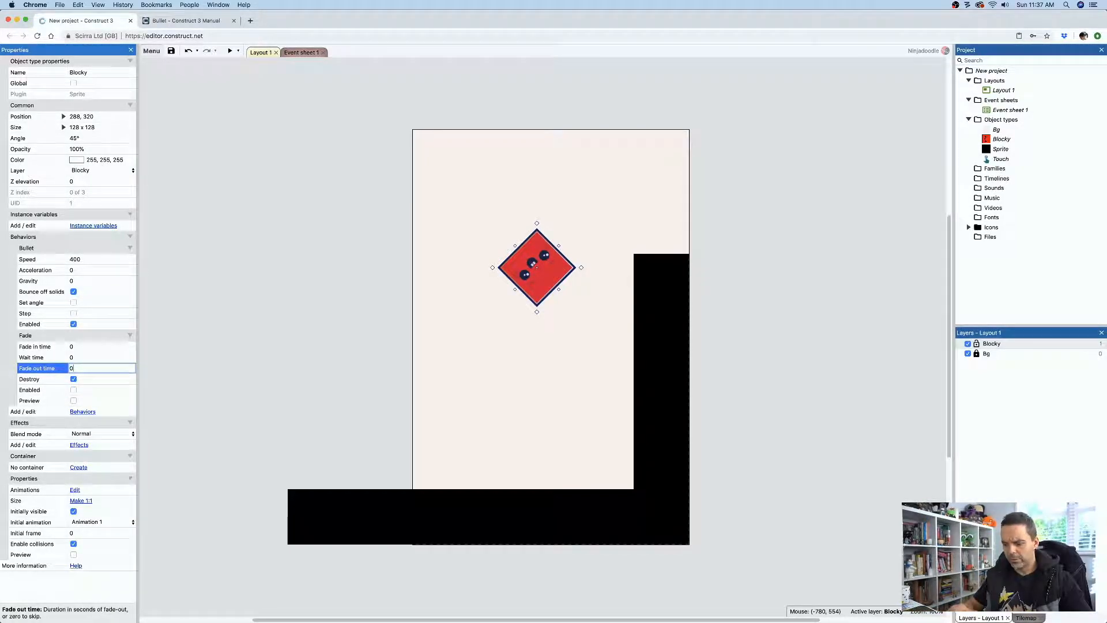
type(".2")
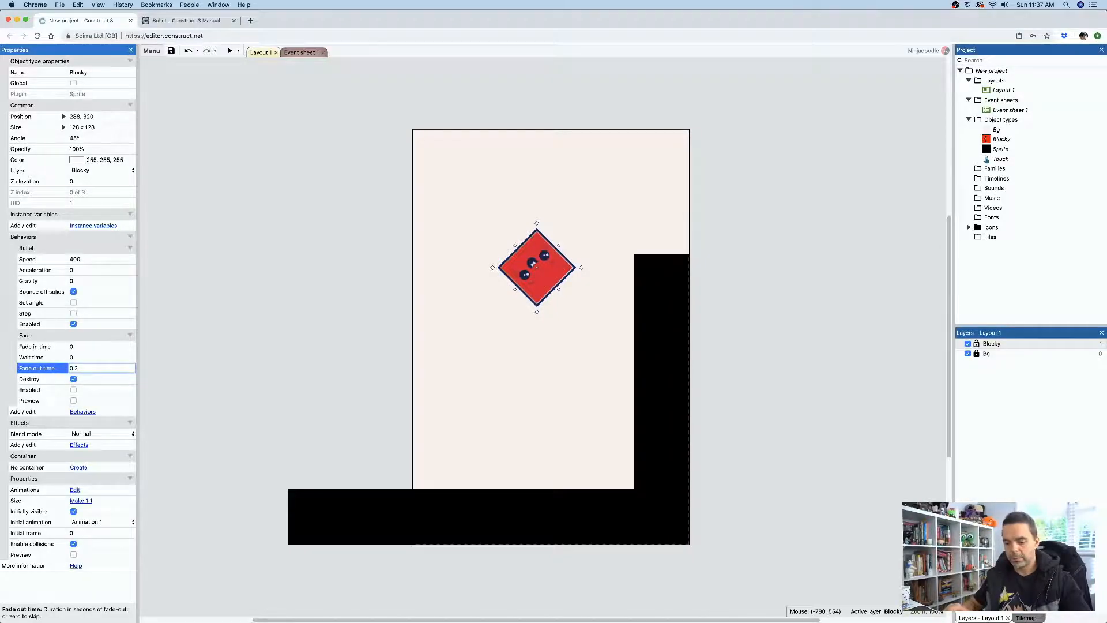
type("5")
key("Tab")
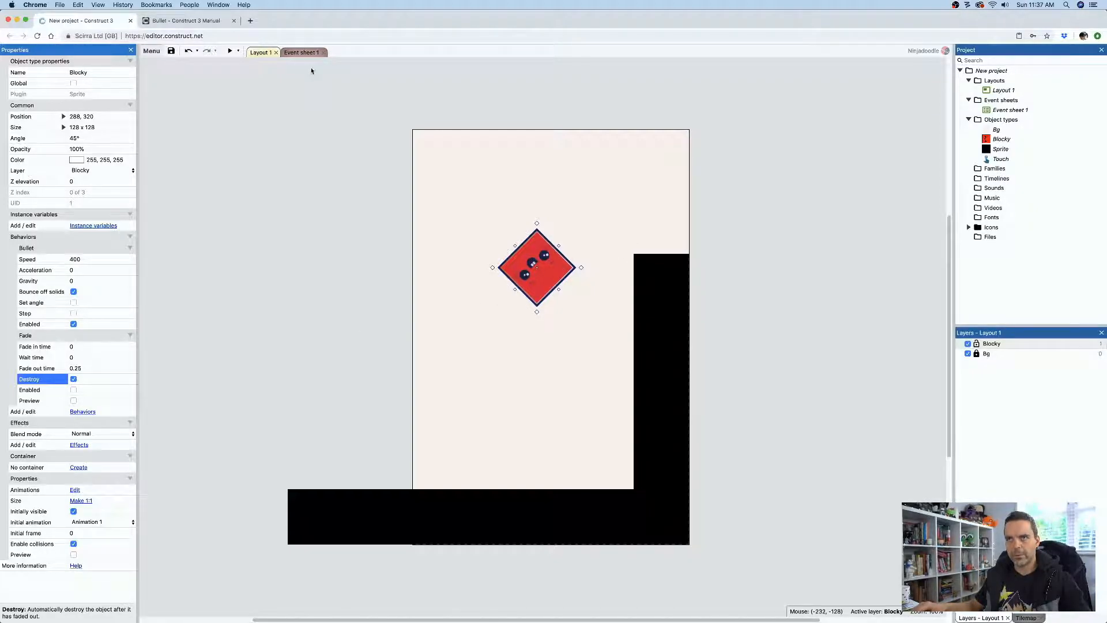
Start a new event in Event sheet 1 and look through Blocky's Bullet conditions by searching for "bu"
left_click(303, 52)
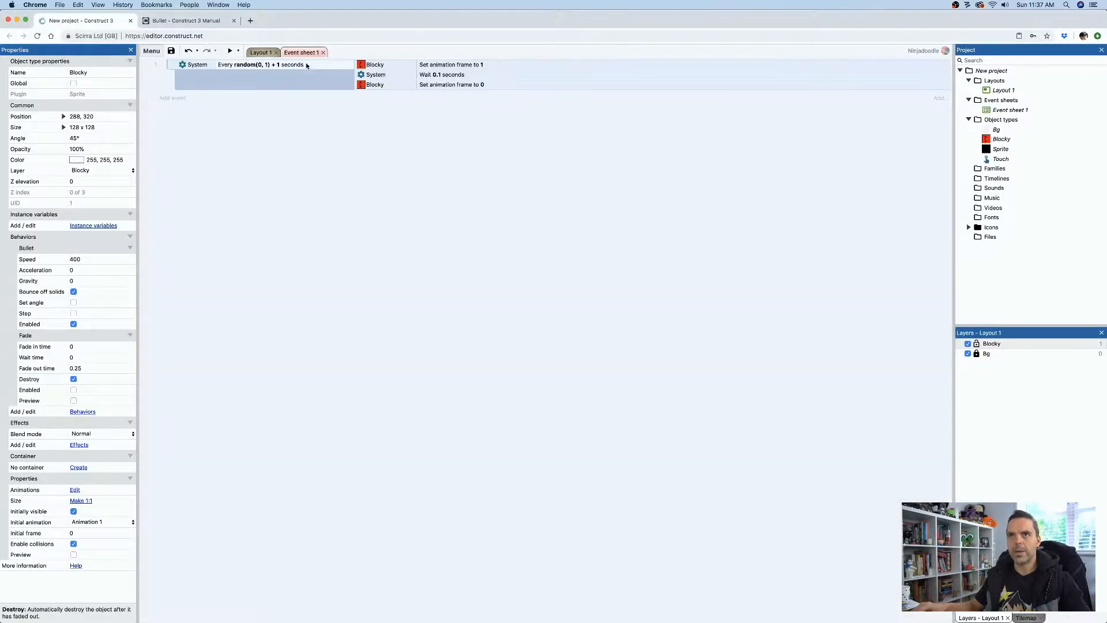
left_click(178, 99)
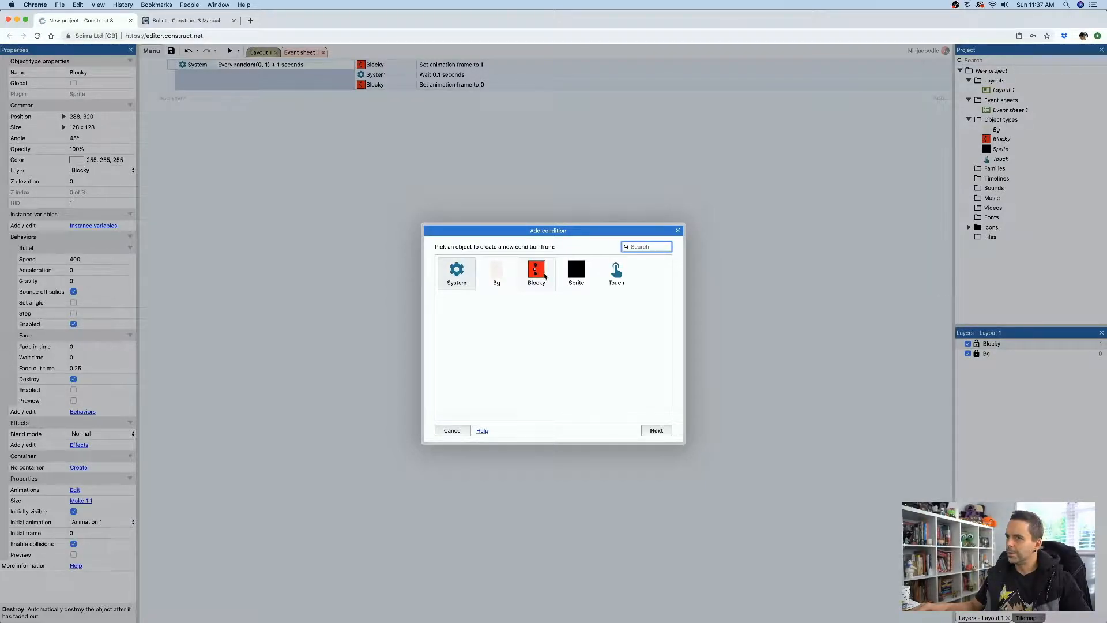
left_click(543, 276)
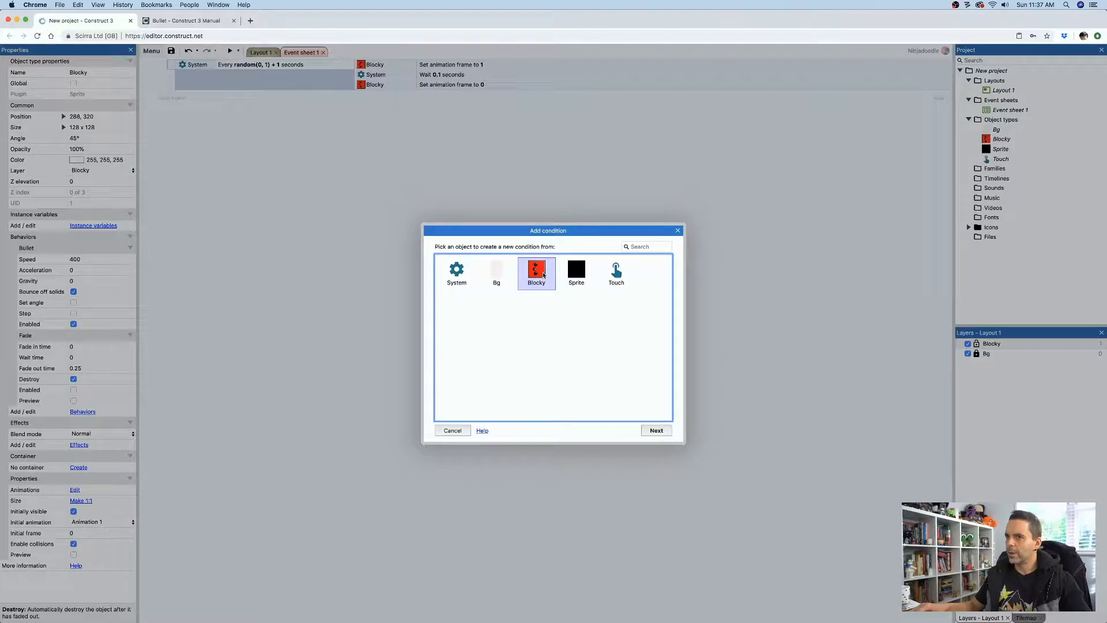
double_click(543, 275)
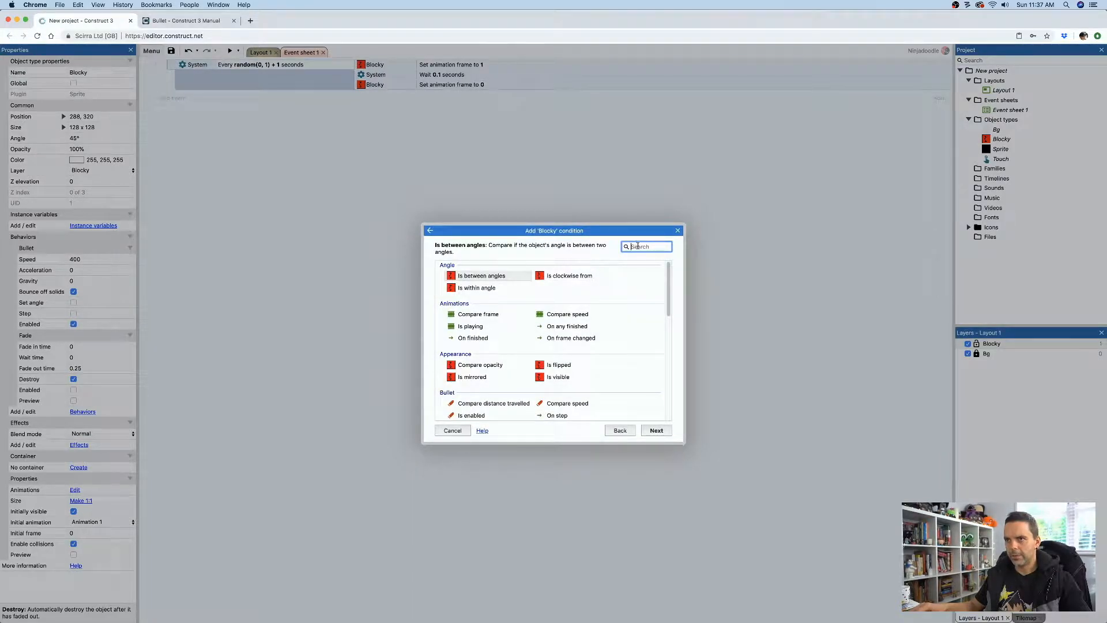
type("bu")
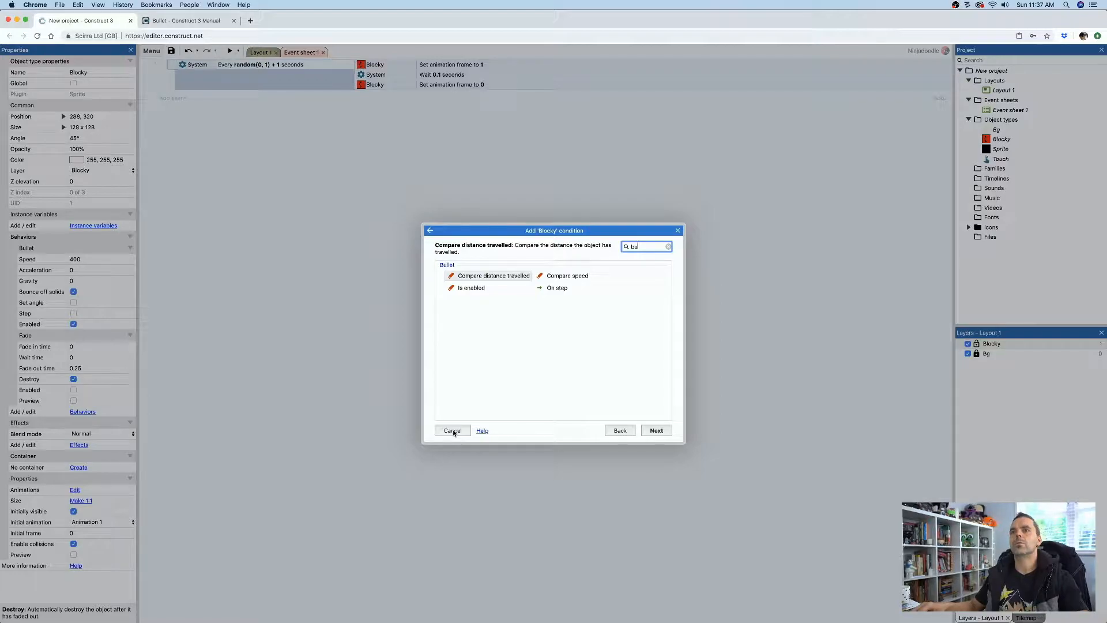
left_click(620, 431)
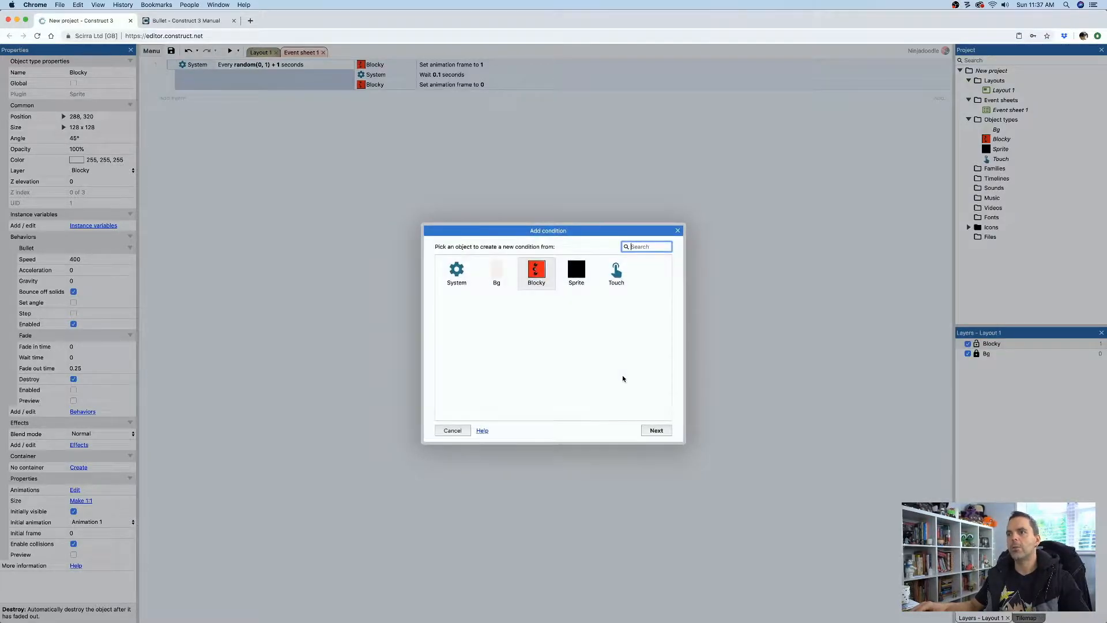
Create an event with Blocky's On collision with another object condition, using Sprite as the object
double_click(541, 275)
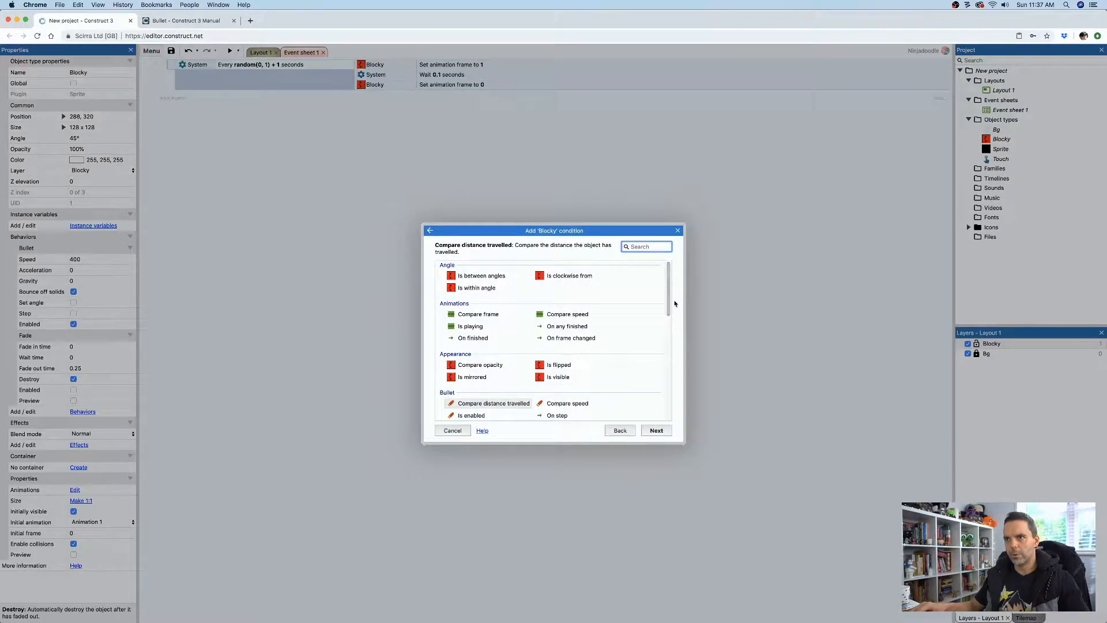
left_click_drag(670, 306, 670, 366)
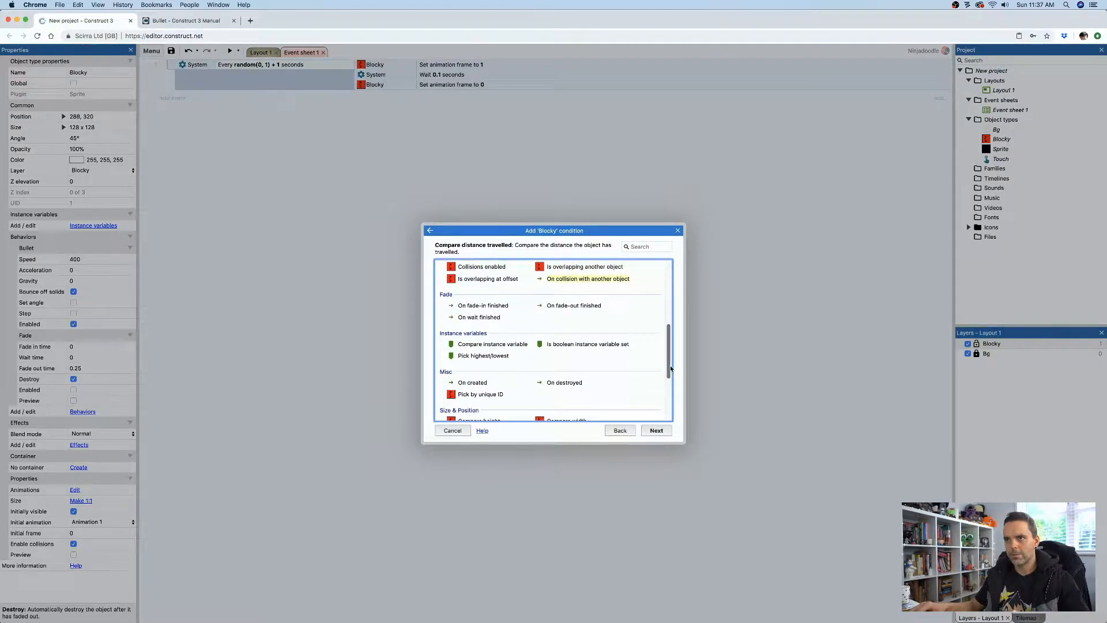
left_click(593, 283)
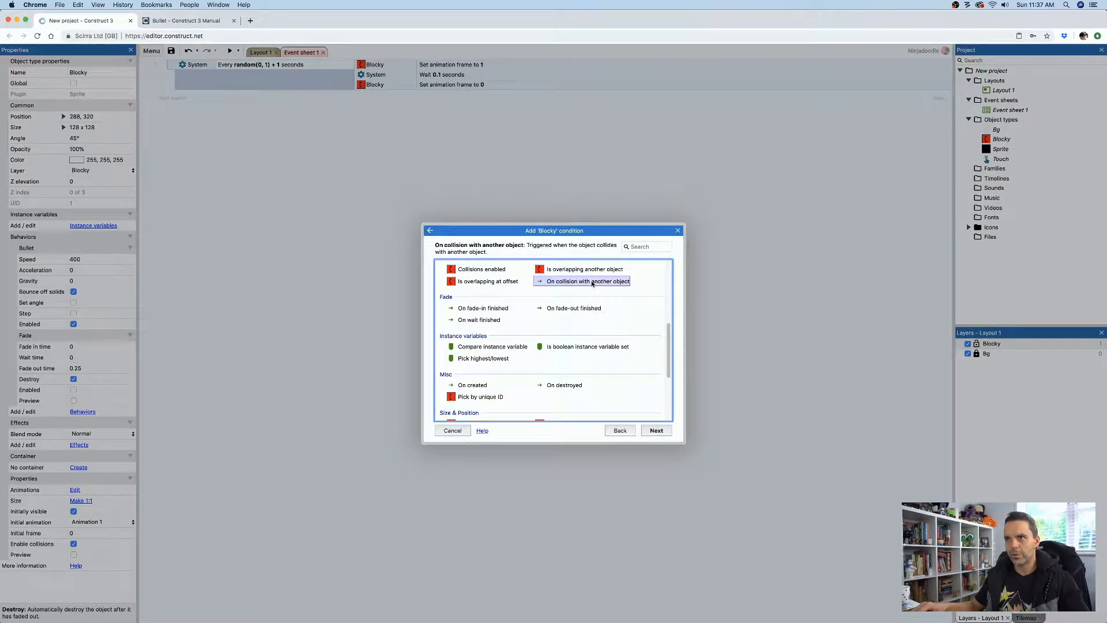
double_click(592, 282)
left_click(681, 366)
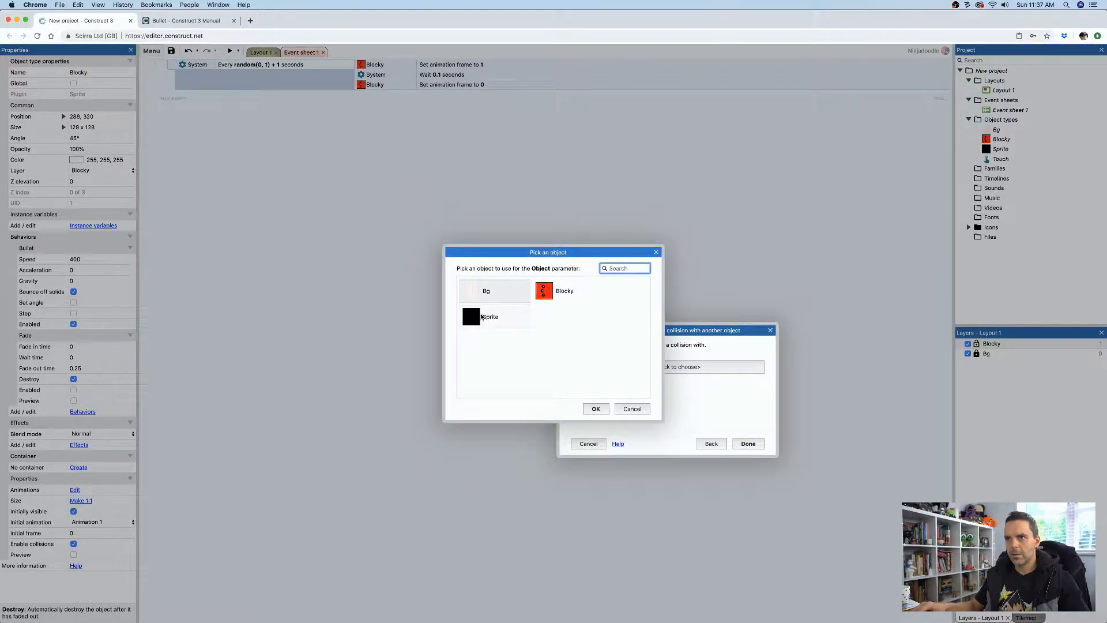
double_click(481, 317)
left_click(747, 445)
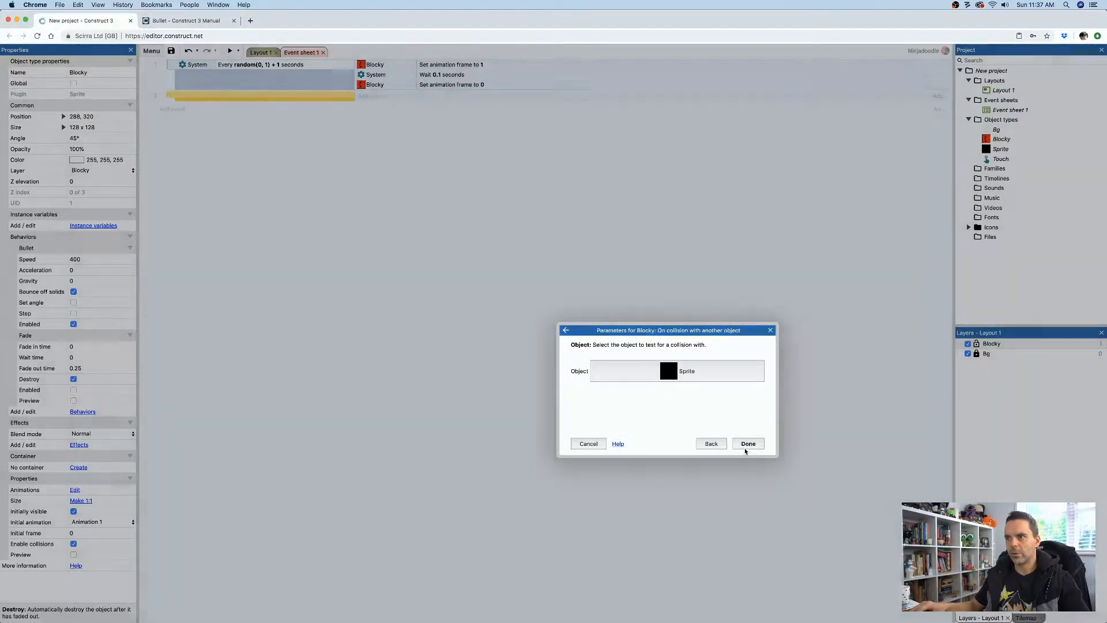
Add Blocky's Start fade action to the collision event and preview the collision with the wall
left_click(370, 96)
double_click(536, 272)
type("fa")
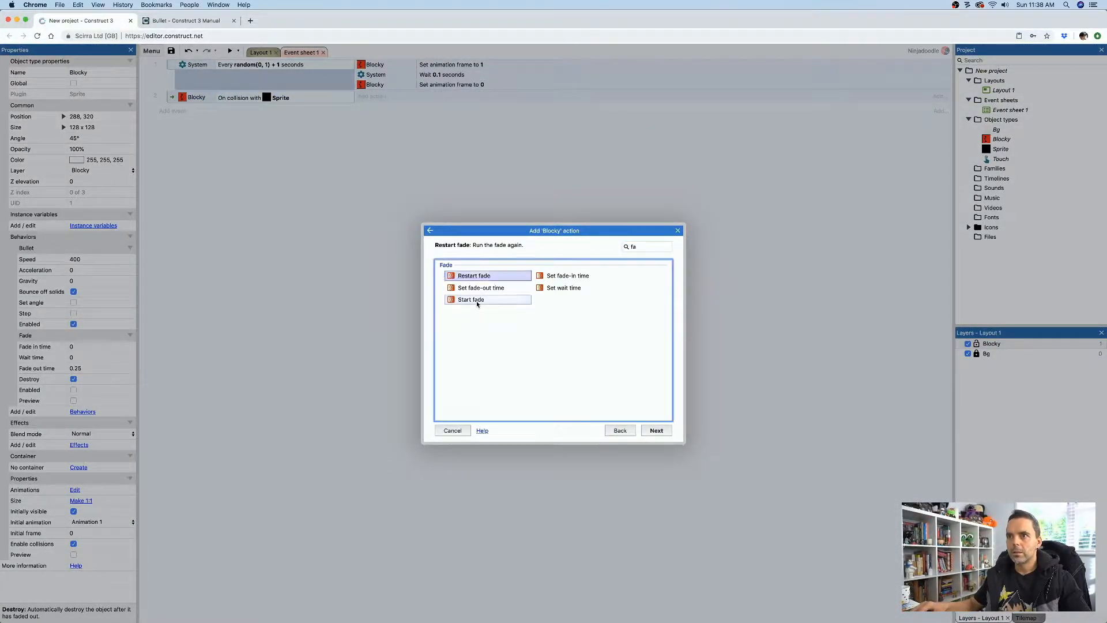
double_click(465, 299)
left_click(236, 51)
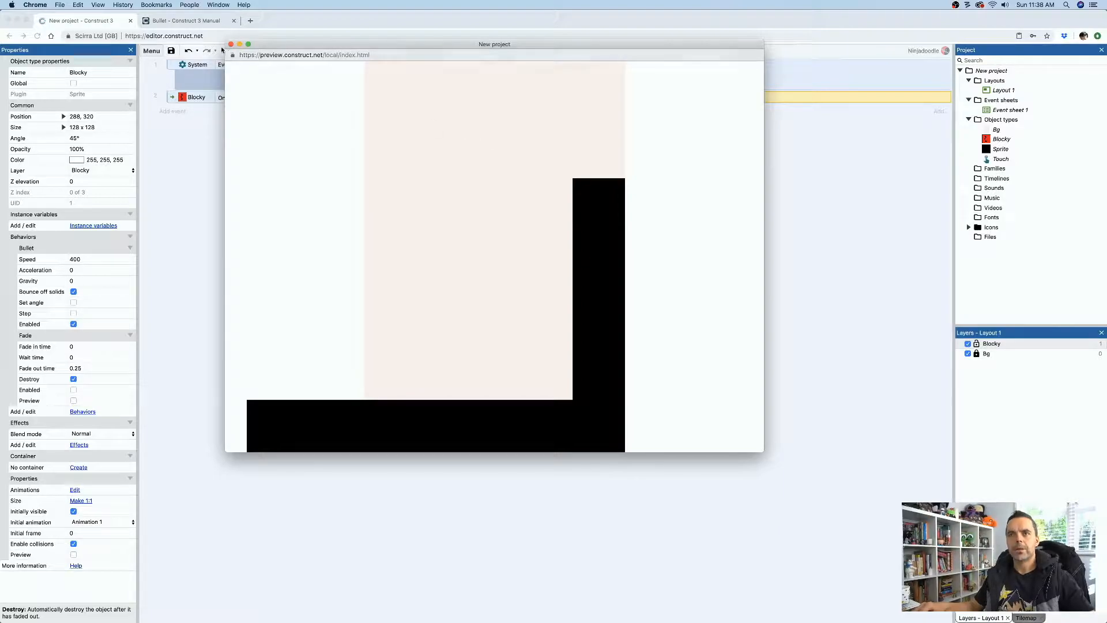
key("super+w")
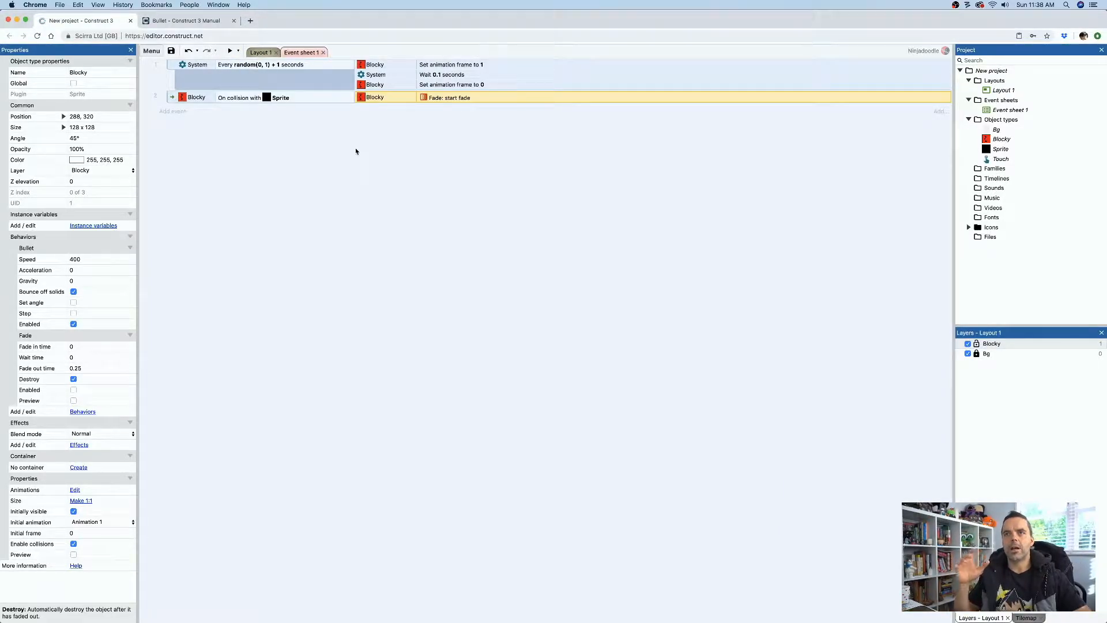
Paste two Blocky copies in Layout 1 at 64, 256 and 128, 448, rotating them to about 11.1° and 28.7°
left_click(260, 52)
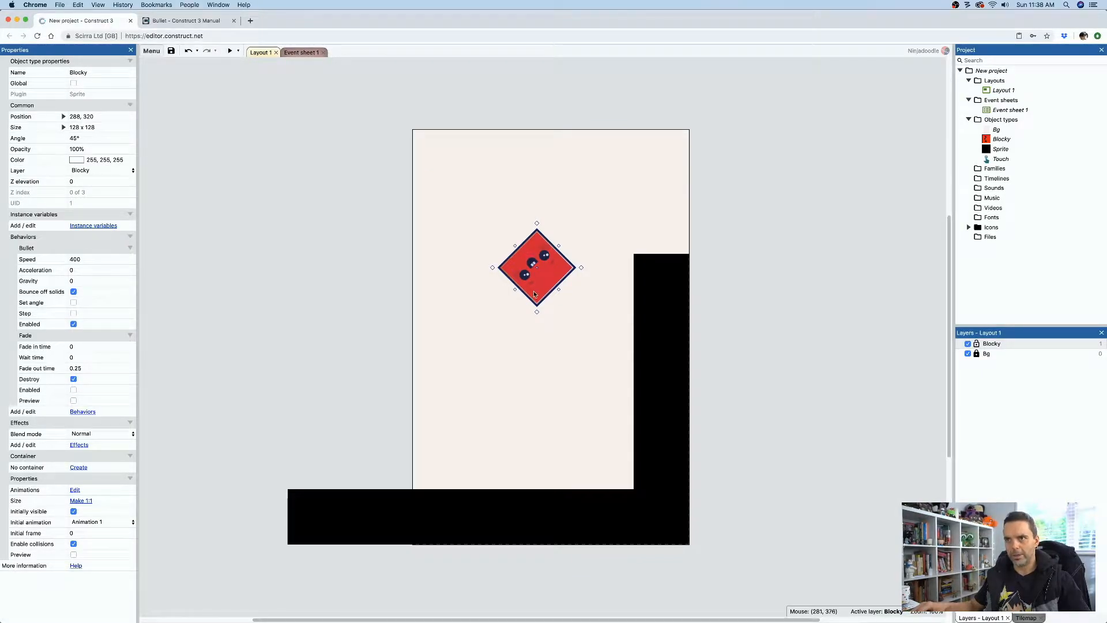
key("ctrl+v")
key("ctrl+v")
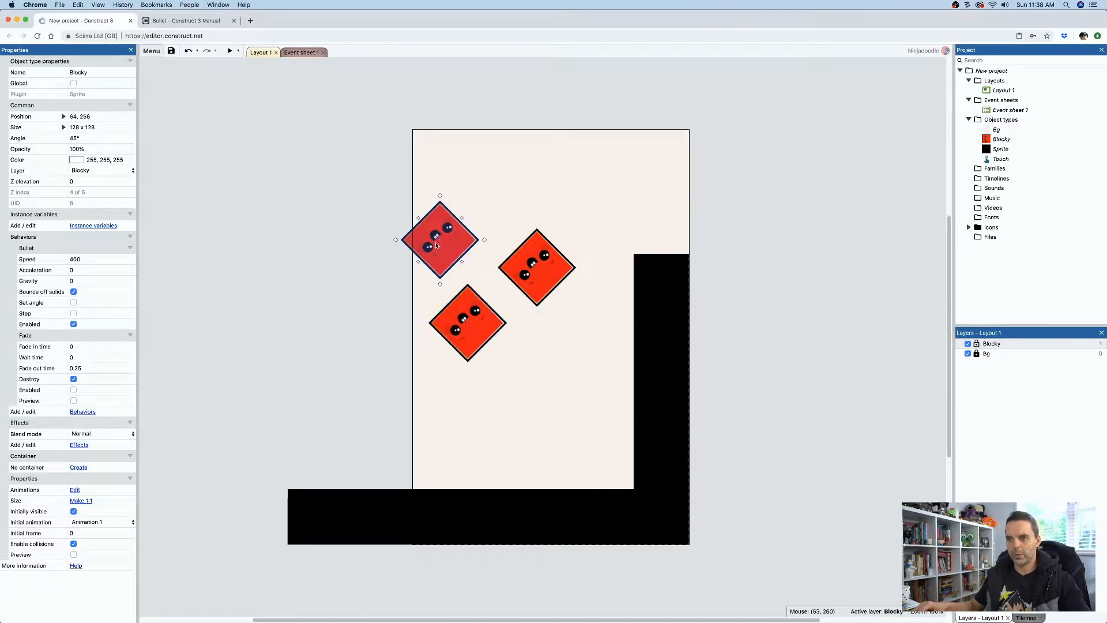
left_click_drag(487, 242, 479, 215)
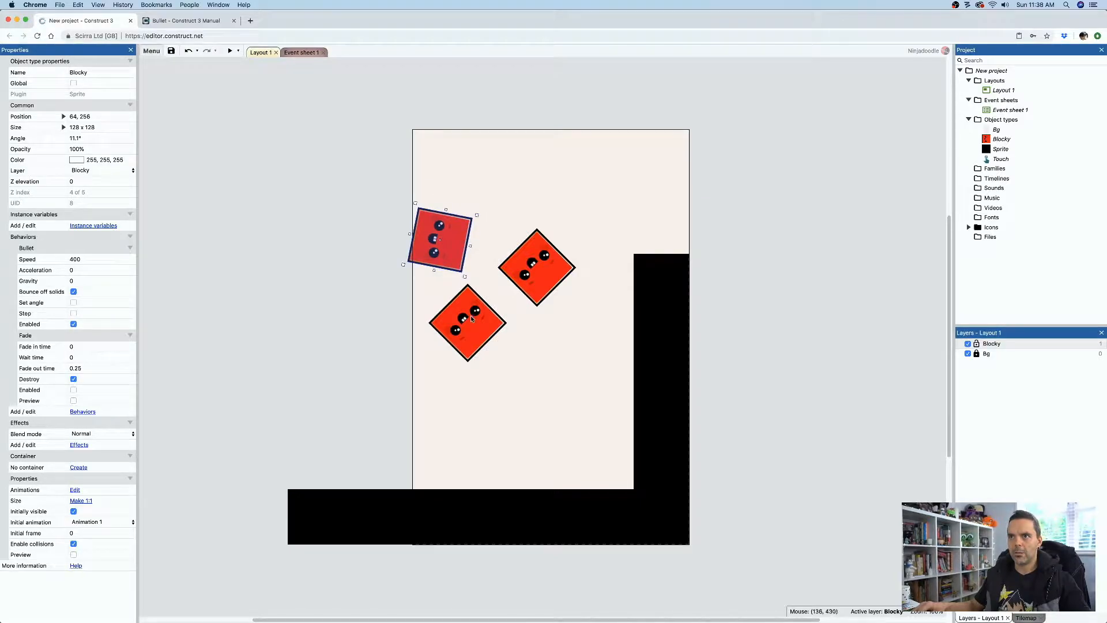
left_click(471, 317)
left_click_drag(517, 330, 537, 317)
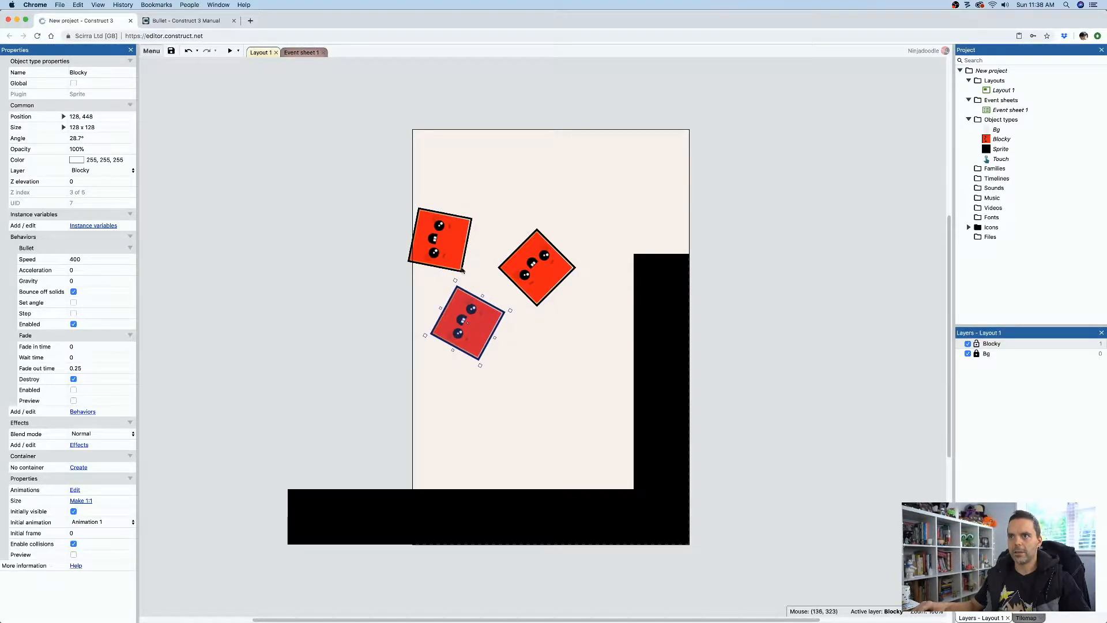
Paste a slightly rotated copy of the 11.1° Blocky at -128, 448 and a copy of the 45° Blocky at -128, 256
left_click(432, 254)
key("ctrl+c")
key("ctrl+v")
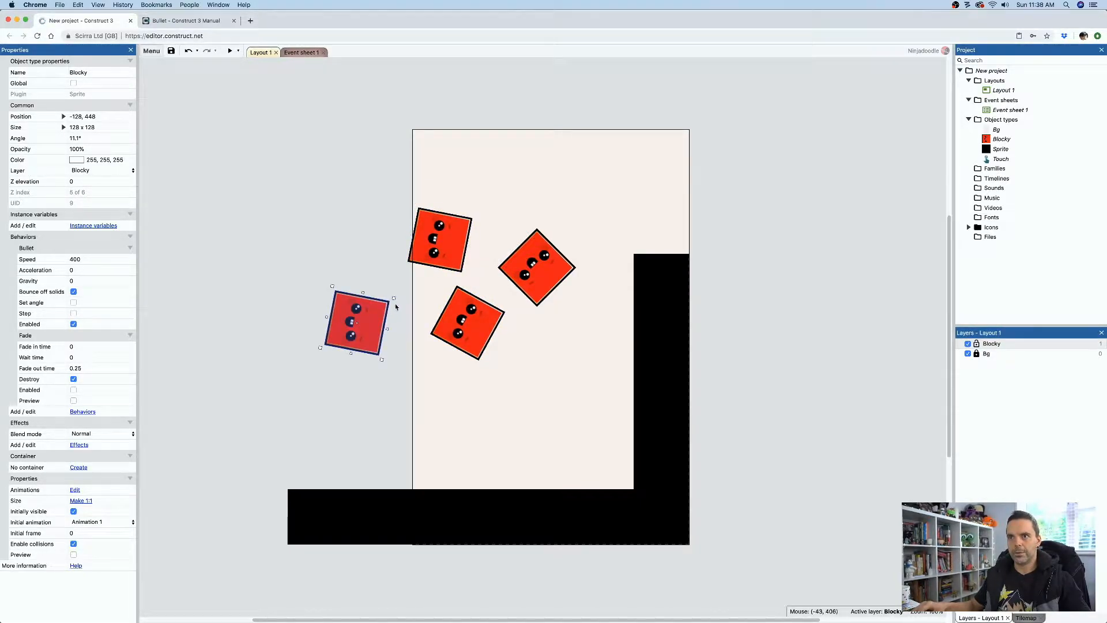
left_click(398, 306)
left_click(382, 313)
left_click_drag(396, 300, 399, 307)
left_click(542, 271)
key("super+c")
key("super+v")
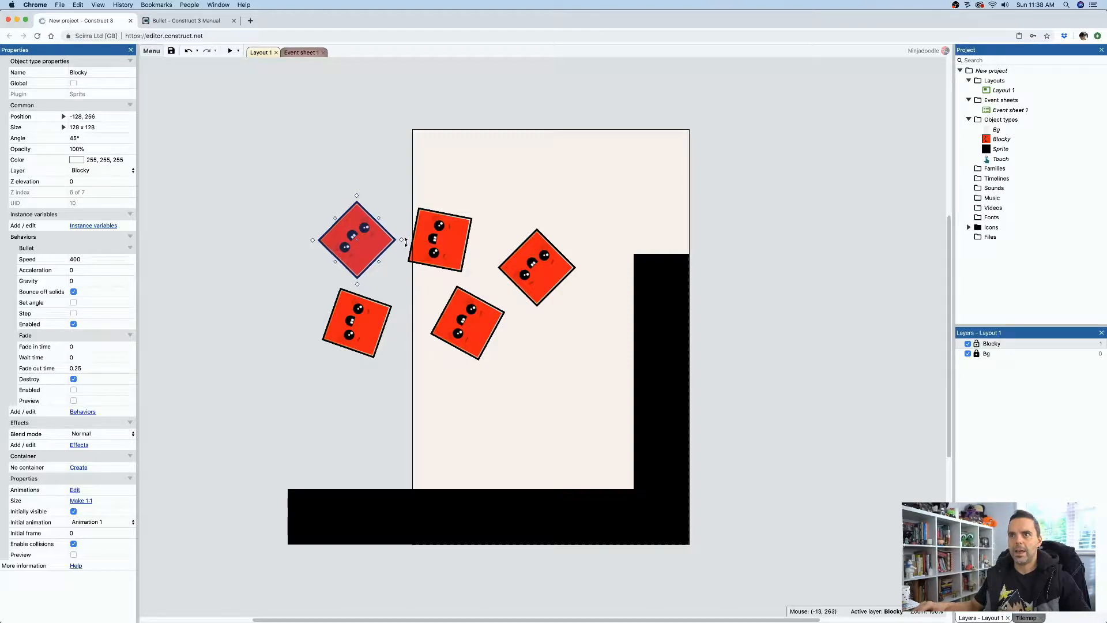
Set the Bullet speed of all five Blocky instances to 800 and preview them hitting the walls
left_click_drag(611, 402, 244, 149)
left_click(81, 237)
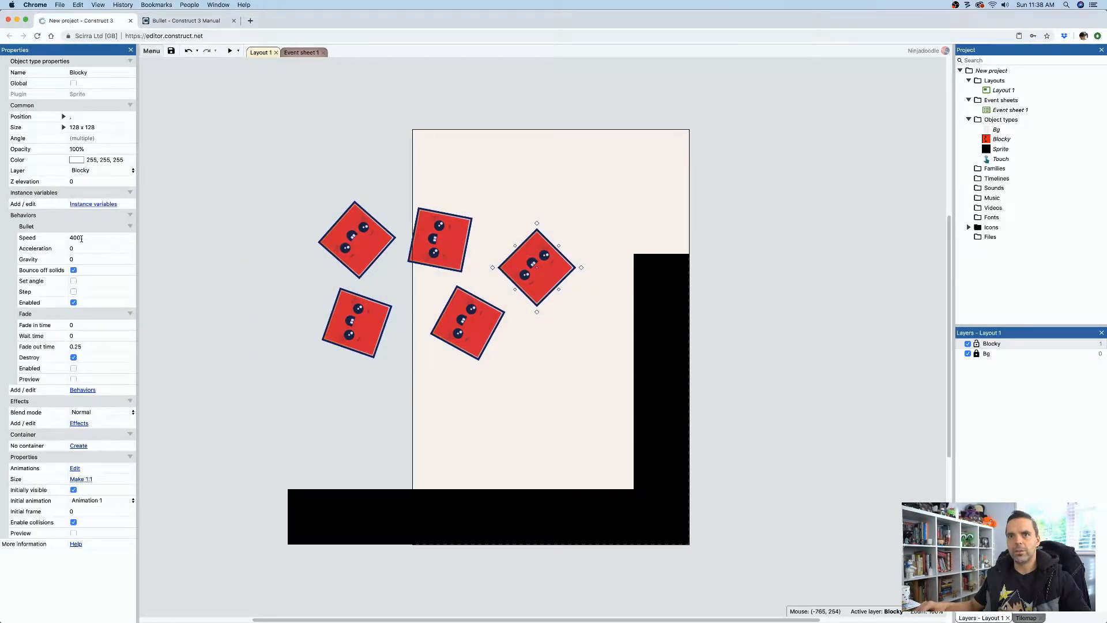
type("200")
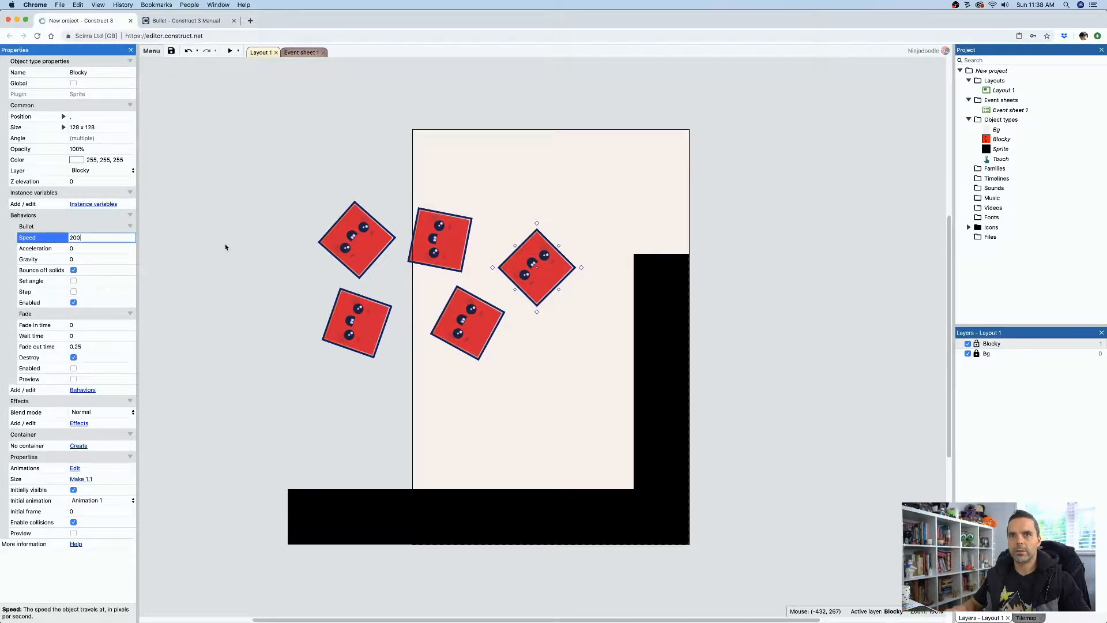
key("BackSpace")
key("BackSpace")
key("BackSpace")
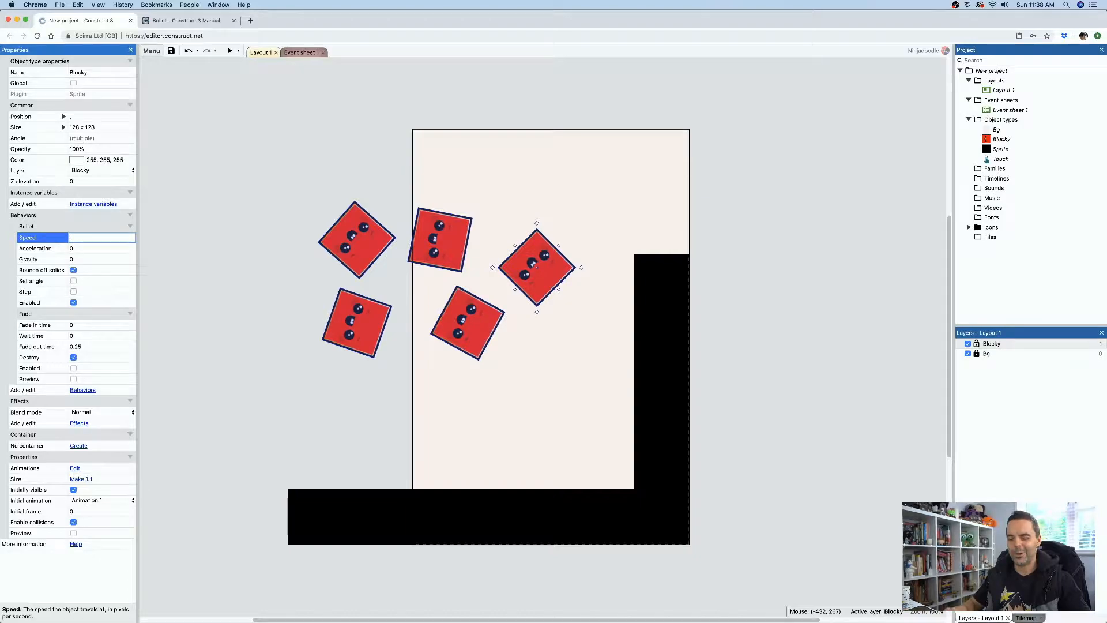
type("800")
key("Return")
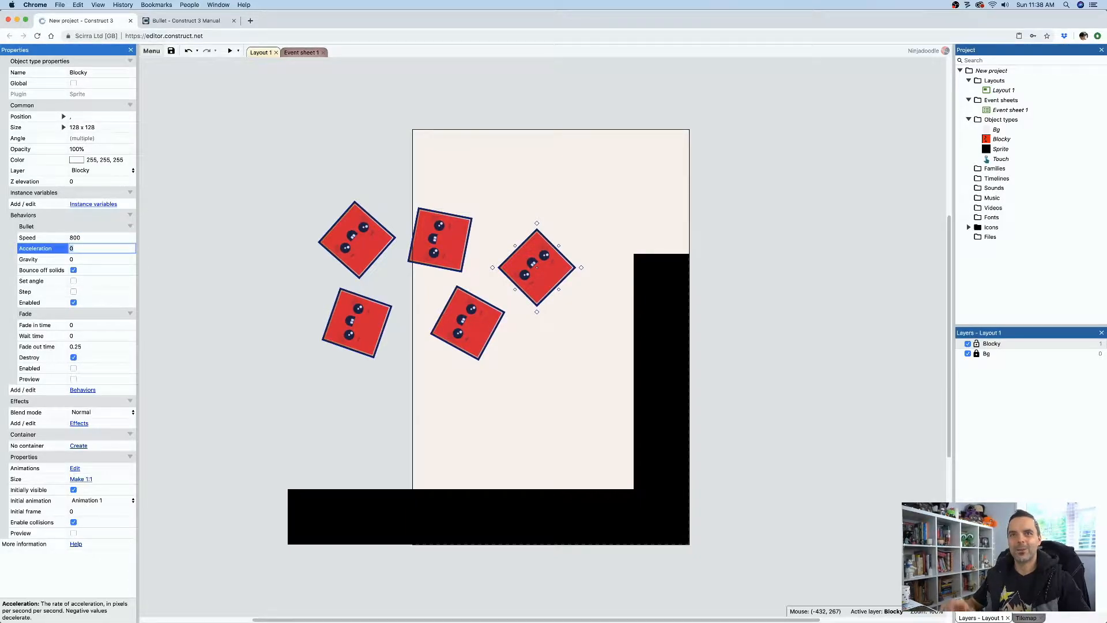
left_click(229, 51)
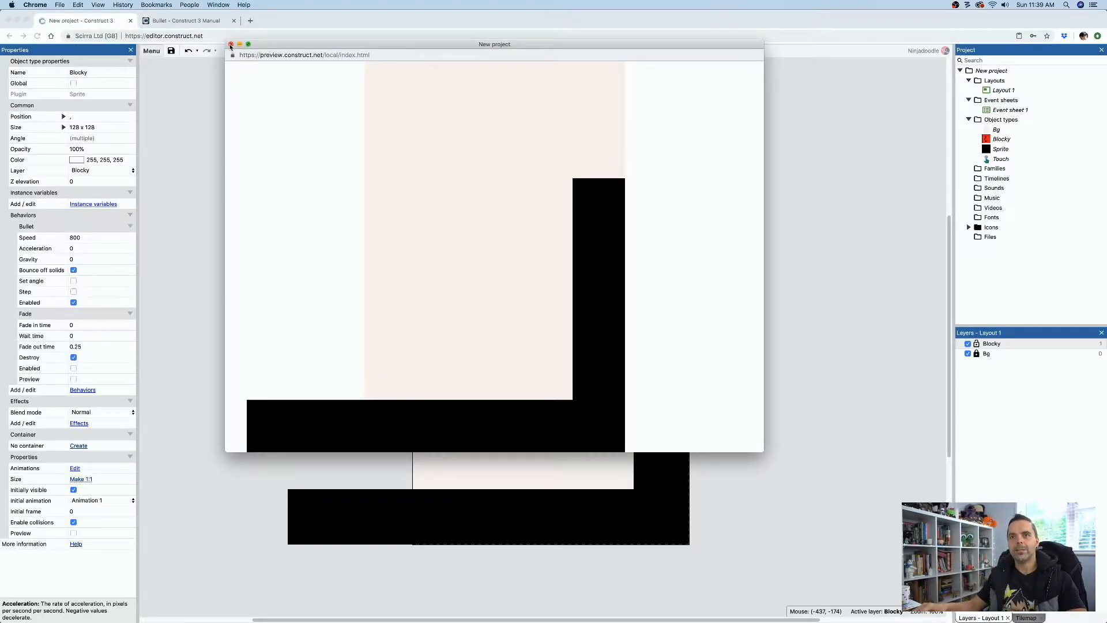
left_click(230, 44)
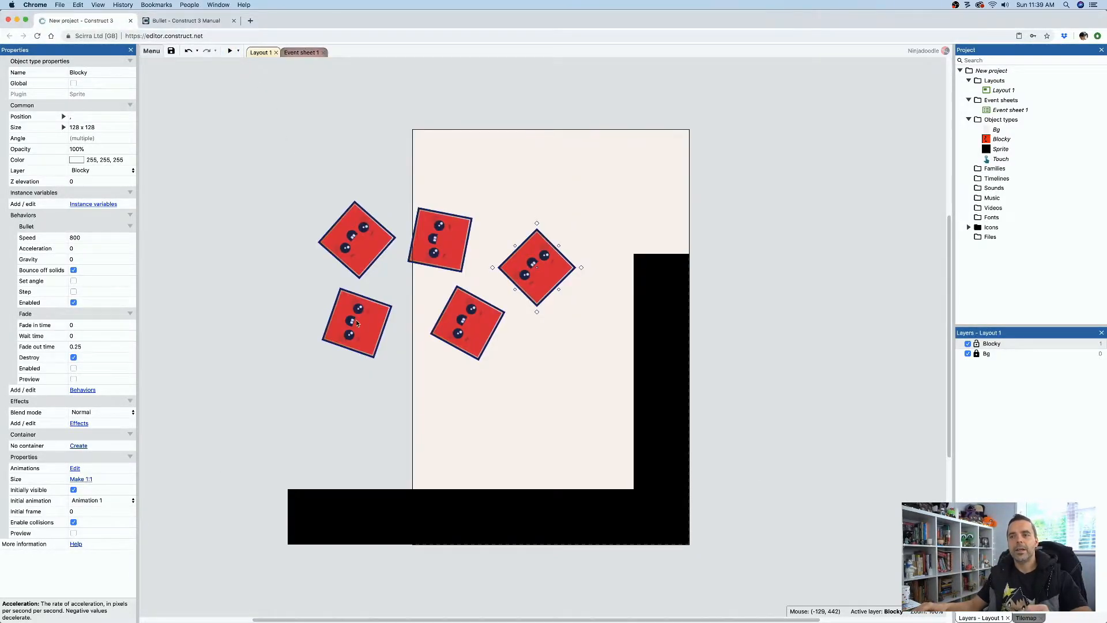